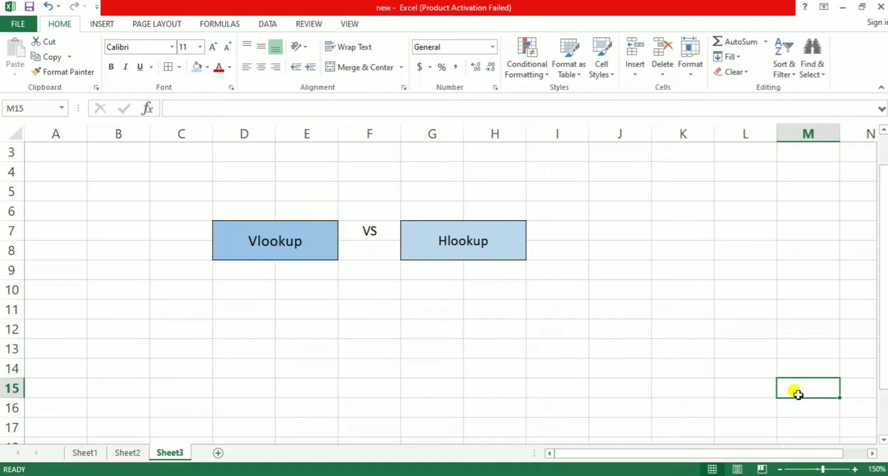
- Highlight the vertical range D10:D16 beneath the Vlookup heading on Sheet3
{"action": "key", "text": "Up"}
{"action": "key", "text": "Up"}
{"action": "key", "text": "Left"}
{"action": "key", "text": "Left"}
{"action": "key", "text": "Left"}
{"action": "key", "text": "Left"}
{"action": "key", "text": "Left"}
{"action": "key", "text": "Left"}
{"action": "key", "text": "Left"}
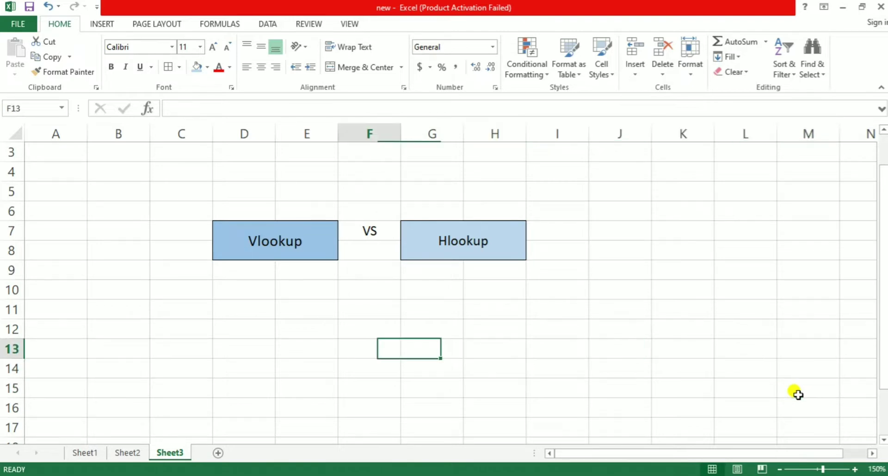
{"action": "key", "text": "Left"}
{"action": "key", "text": "Left"}
{"action": "key", "text": "Left"}
{"action": "key", "text": "Up"}
{"action": "key", "text": "Up"}
{"action": "key", "text": "Right"}
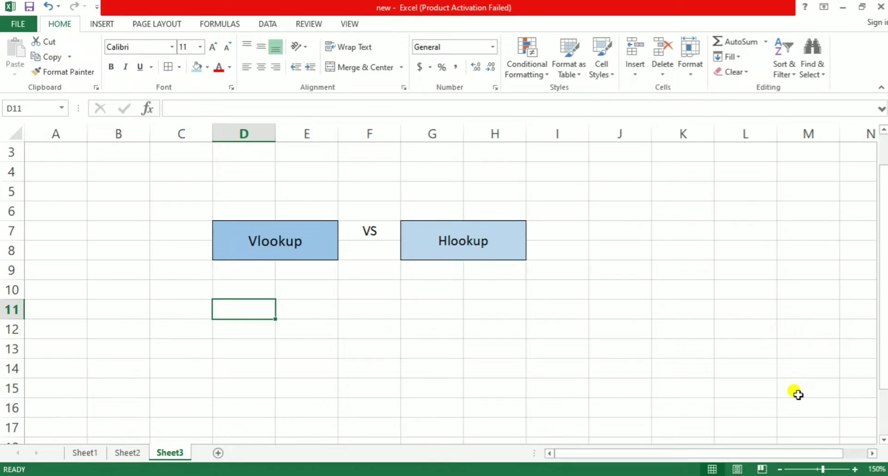
{"action": "key", "text": "Up"}
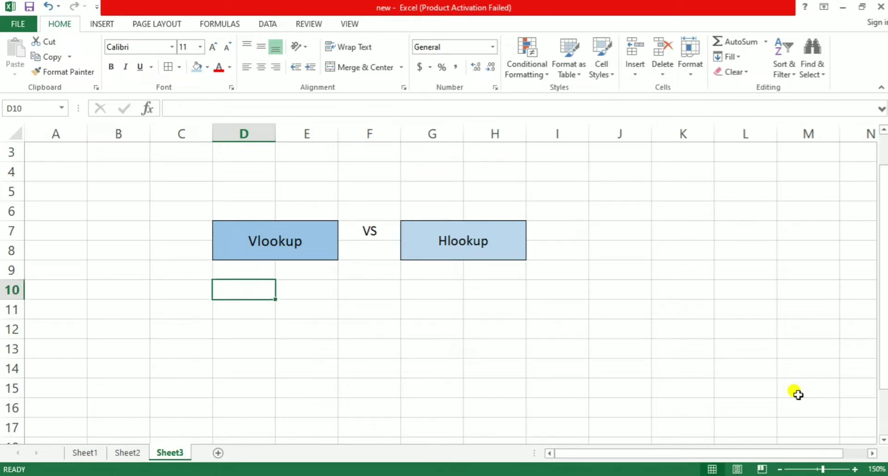
{"action": "key", "text": "shift+Down"}
{"action": "key", "text": "shift+Down"}
{"action": "key", "text": "shift+Down"}
{"action": "key", "text": "shift+Down"}
{"action": "key", "text": "shift+Down"}
{"action": "key", "text": "shift+Down"}
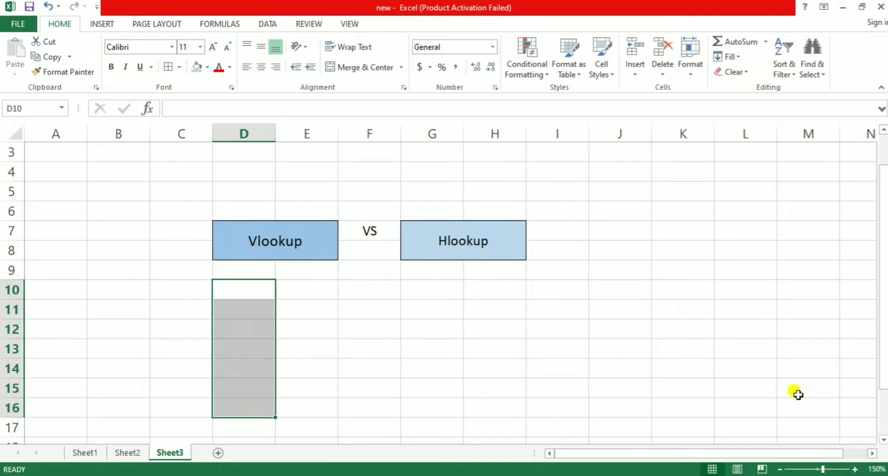
- Highlight the horizontal range G10:M10 beneath the Hlookup heading
{"action": "key", "text": "Right"}
{"action": "key", "text": "Right"}
{"action": "key", "text": "Right"}
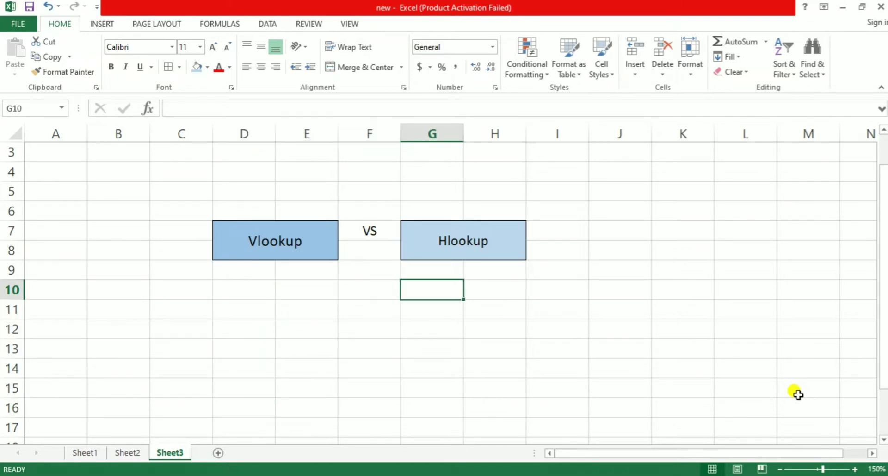
{"action": "key", "text": "shift+Right"}
{"action": "key", "text": "shift+Right"}
{"action": "key", "text": "shift+Right"}
{"action": "key", "text": "shift+Right"}
{"action": "key", "text": "shift+Right"}
{"action": "key", "text": "shift+Right"}
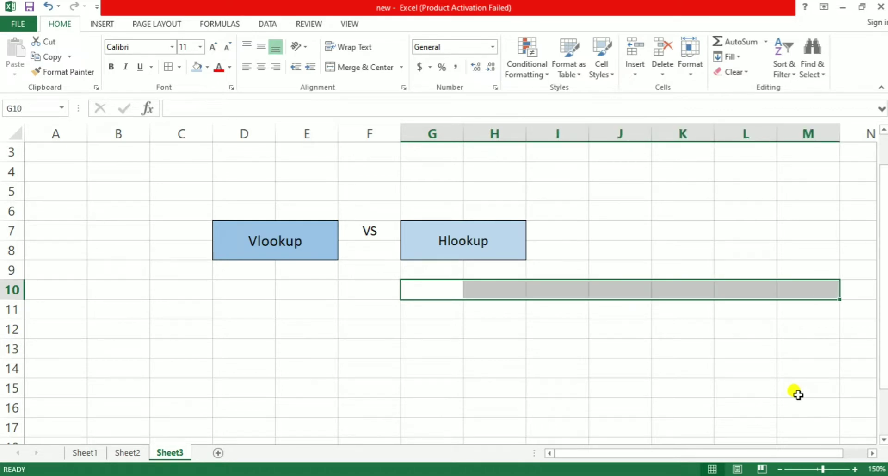
- Switch to Sheet1 and select the merged Vlookup heading above the source table
{"action": "key", "text": "ctrl+Page_Up"}
{"action": "key", "text": "ctrl+Page_Up"}
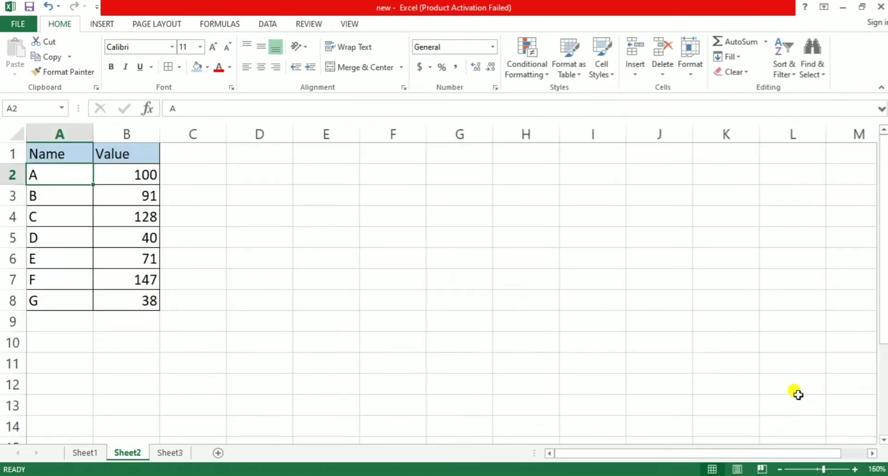
{"action": "key", "text": "Up"}
{"action": "key", "text": "Up"}
{"action": "key", "text": "Up"}
{"action": "key", "text": "Up"}
{"action": "key", "text": "Up"}
{"action": "key", "text": "Up"}
{"action": "key", "text": "Up"}
{"action": "key", "text": "Up"}
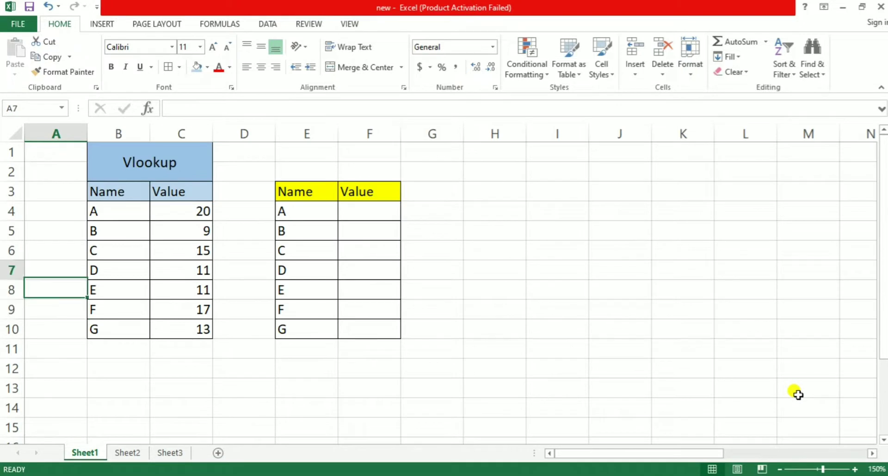
{"action": "key", "text": "Right"}
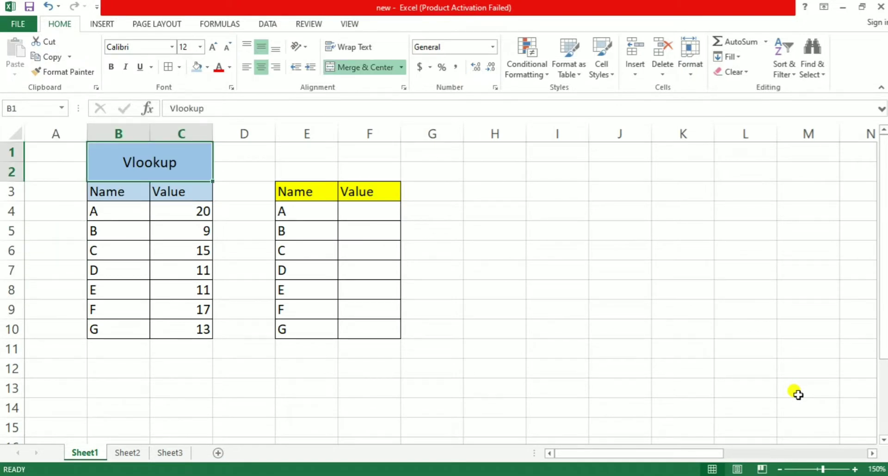
- Examine the Name and Value columns of the source table in B3:C10
{"action": "key", "text": "Left"}
{"action": "key", "text": "Right"}
{"action": "key", "text": "Down"}
{"action": "key", "text": "Up"}
{"action": "key", "text": "Down"}
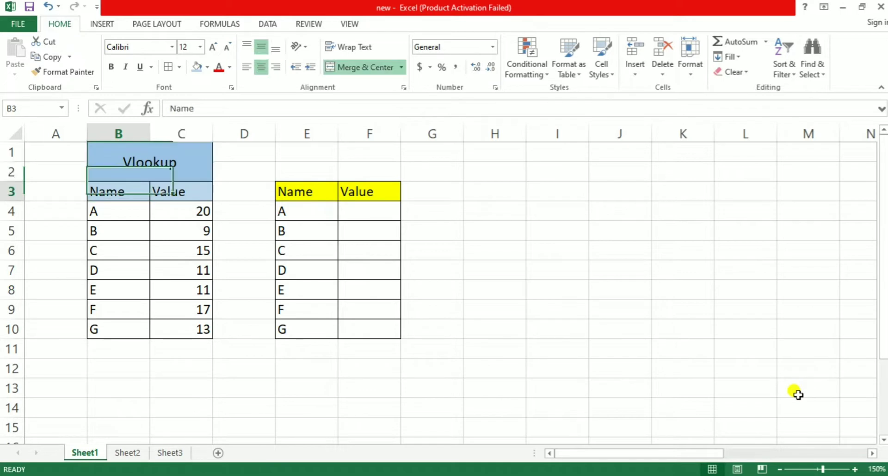
{"action": "key", "text": "ctrl+shift+Down"}
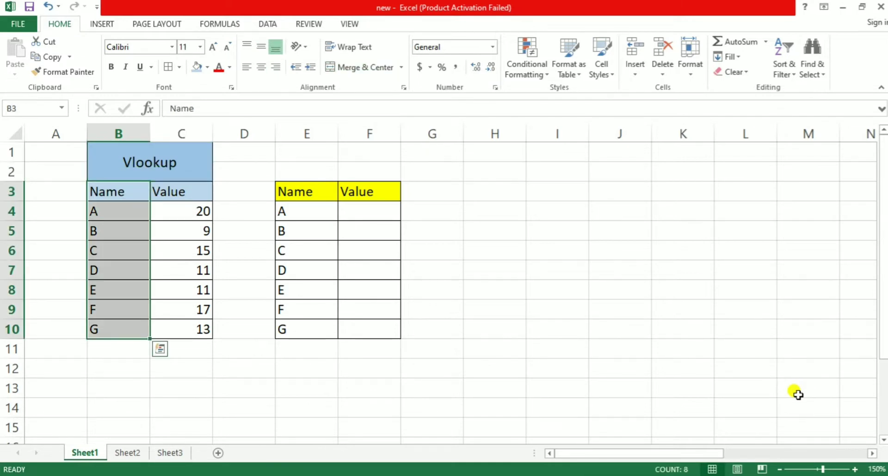
{"action": "key", "text": "Right"}
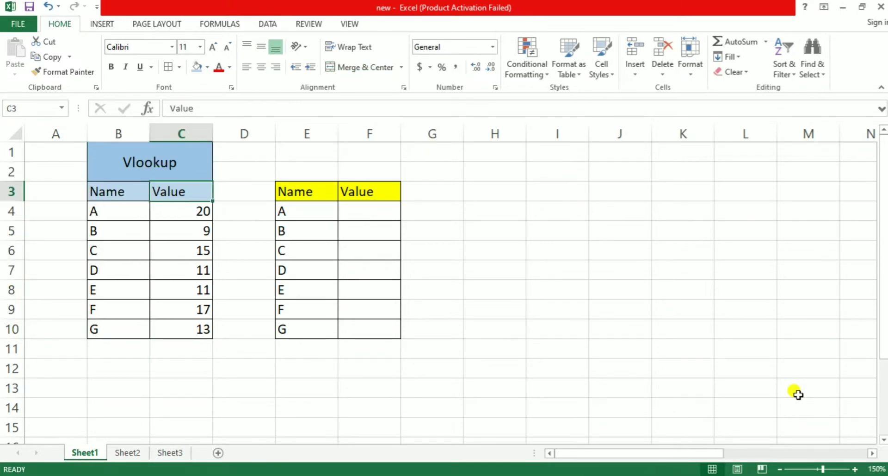
{"action": "key", "text": "ctrl+shift+Down"}
{"action": "key", "text": "Up"}
{"action": "key", "text": "Down"}
{"action": "key", "text": "Down"}
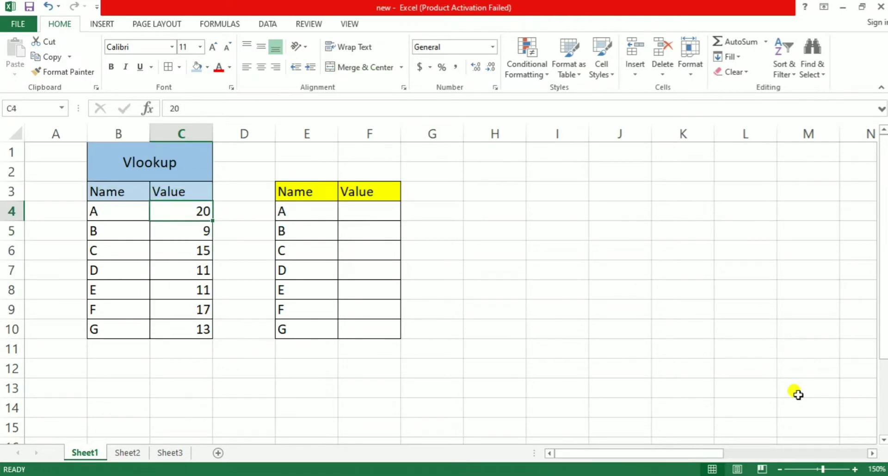
{"action": "key", "text": "Left"}
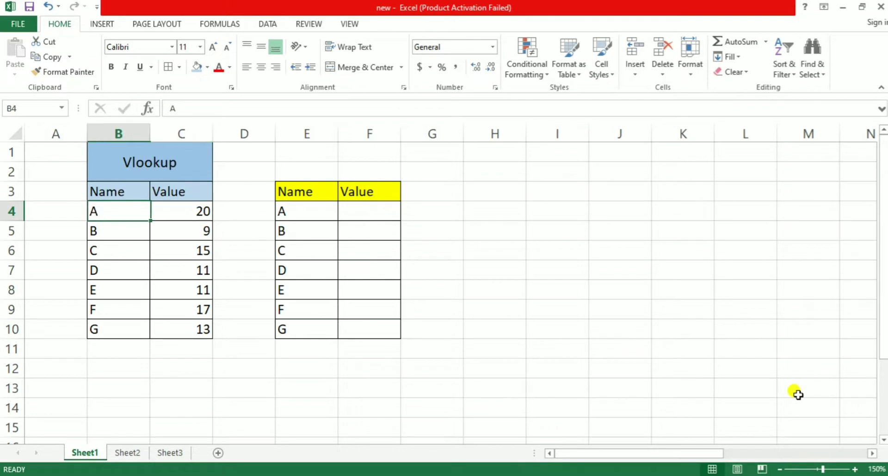
{"action": "key", "text": "Up"}
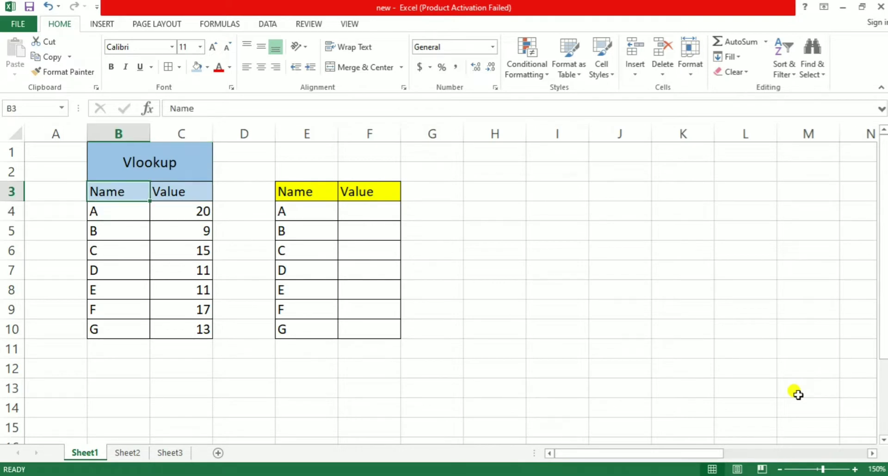
{"action": "key", "text": "Right"}
{"action": "key", "text": "Left"}
- Highlight the empty Value cells F4:F10 in the yellow-headed table
{"action": "key", "text": "Right"}
{"action": "key", "text": "Right"}
{"action": "key", "text": "Right"}
{"action": "key", "text": "Right"}
{"action": "key", "text": "Down"}
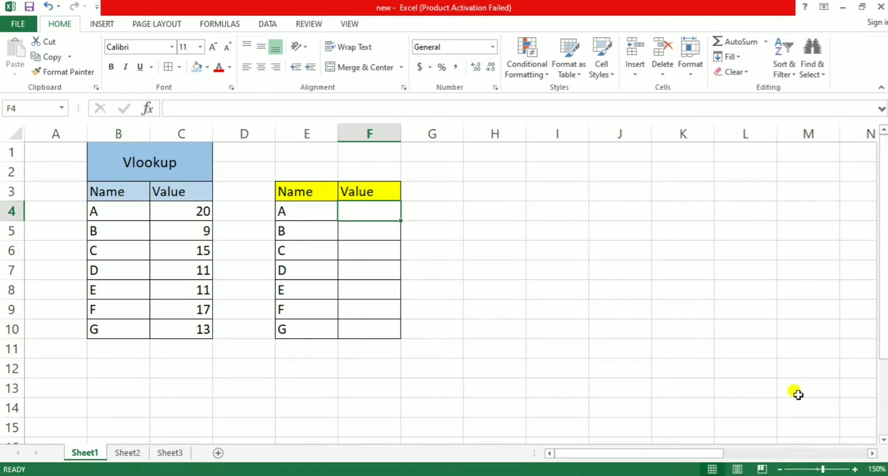
{"action": "key", "text": "ctrl+shift+Down"}
{"action": "key", "text": "ctrl+Up"}
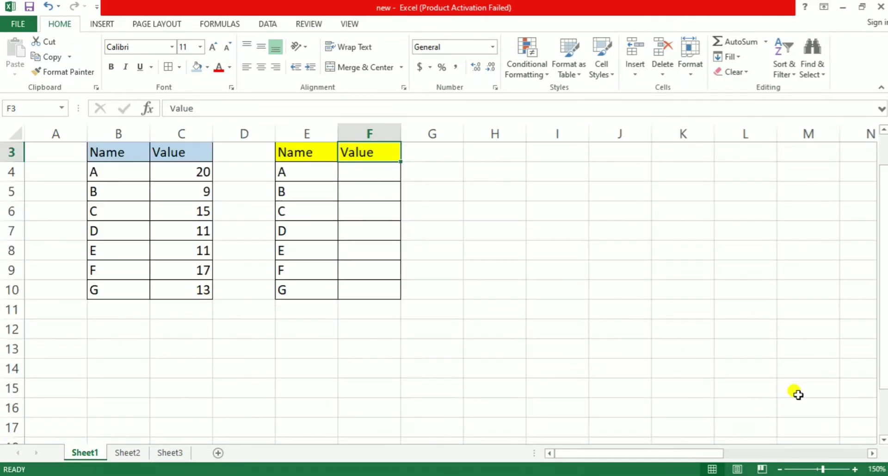
{"action": "key", "text": "Down"}
{"action": "key", "text": "Down"}
{"action": "key", "text": "Up"}
{"action": "key", "text": "shift+Down"}
{"action": "key", "text": "shift+Down"}
{"action": "key", "text": "shift+Down"}
{"action": "key", "text": "shift+Down"}
{"action": "key", "text": "shift+Down"}
{"action": "key", "text": "shift+Down"}
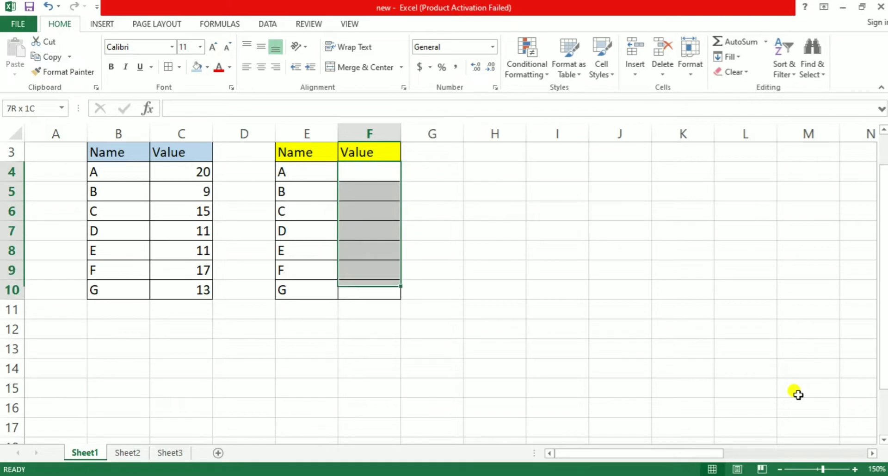
- Highlight the cells F4:K4 across the row for name A
{"action": "key", "text": "Up"}
{"action": "key", "text": "Up"}
{"action": "key", "text": "Up"}
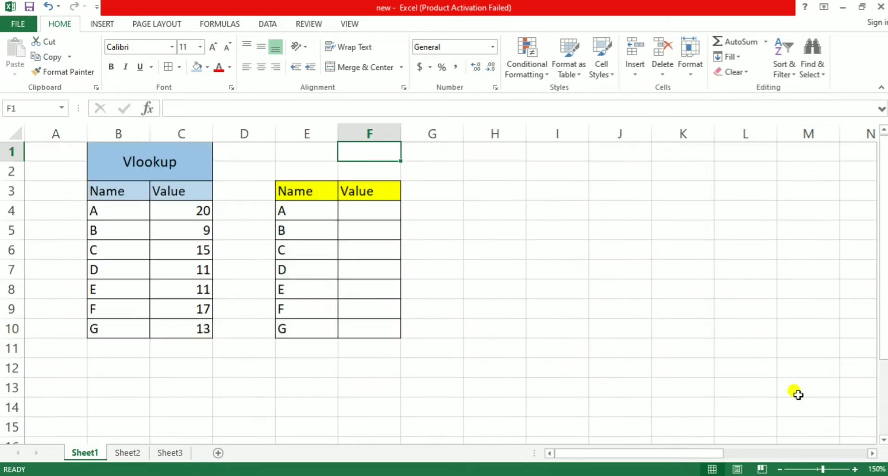
{"action": "key", "text": "Down"}
{"action": "key", "text": "Down"}
{"action": "key", "text": "Down"}
{"action": "key", "text": "shift+Right"}
{"action": "key", "text": "shift+Right"}
{"action": "key", "text": "shift+Right"}
{"action": "key", "text": "shift+Right"}
{"action": "key", "text": "shift+Right"}
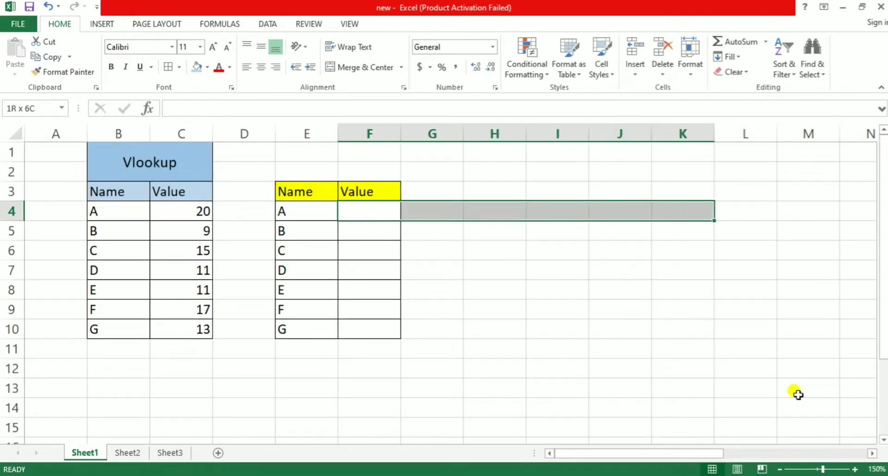
- Start a VLOOKUP formula in F4 with E4 as the lookup value
{"action": "key", "text": "Left"}
{"action": "key", "text": "Right"}
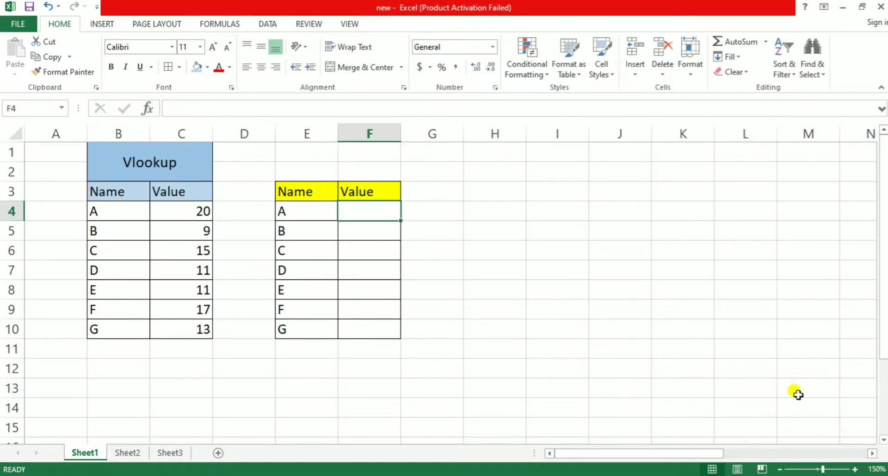
{"action": "type", "text": "="}
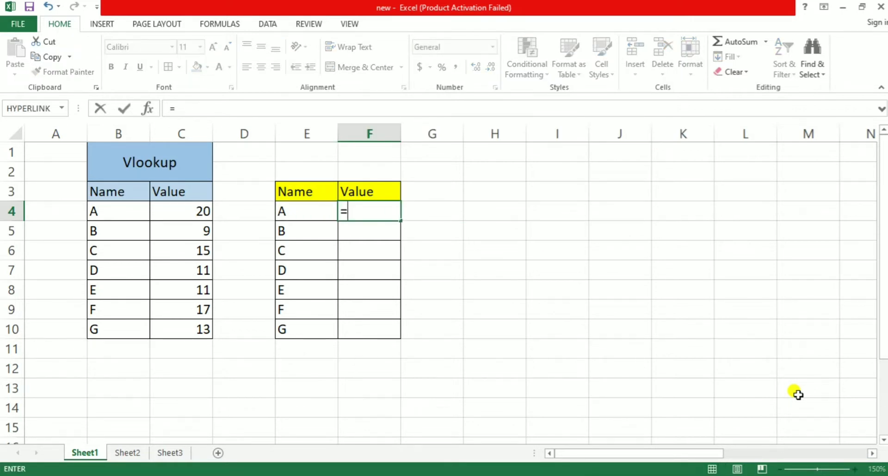
{"action": "type", "text": "vlo"}
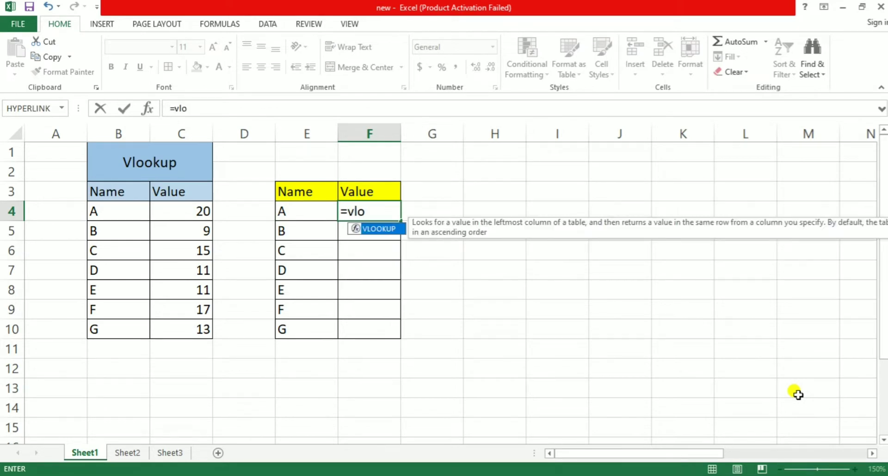
{"action": "key", "text": "Tab"}
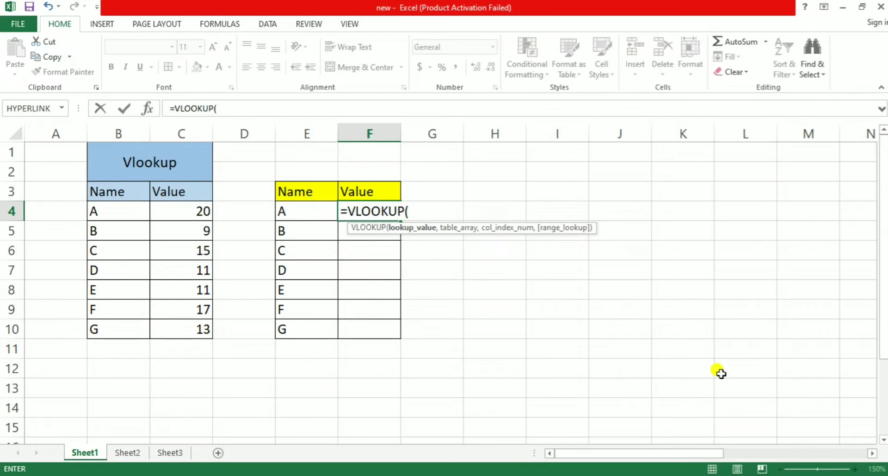
{"action": "key", "text": "Left"}
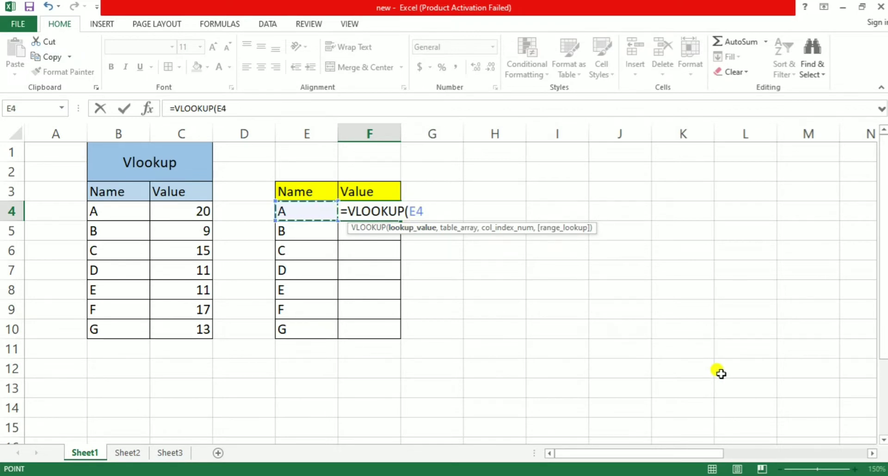
{"action": "type", "text": ","}
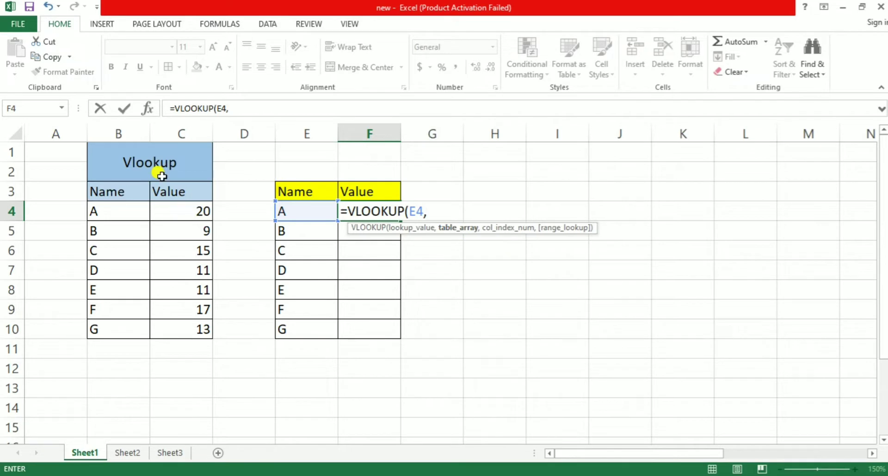
- Set the formula's table array to the source table range B3:C10, including its headers
{"action": "left_click", "coordinate": [113, 192]}
{"action": "key", "text": "Right"}
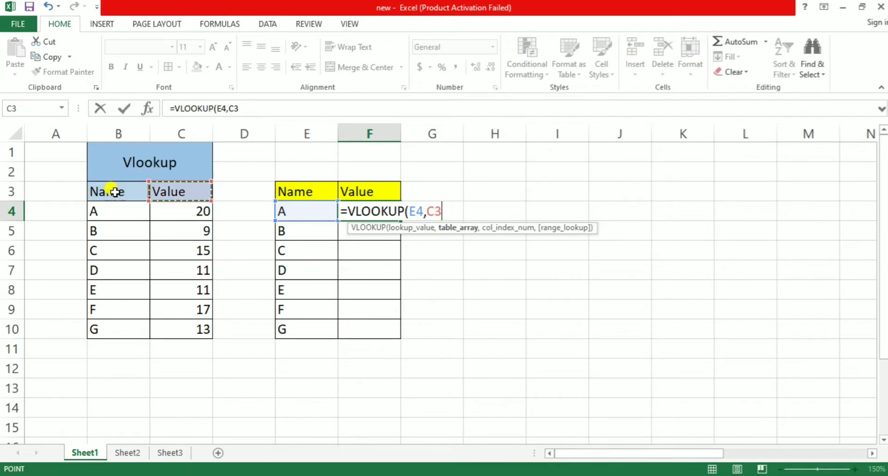
{"action": "key", "text": "Left"}
{"action": "key", "text": "shift+Right"}
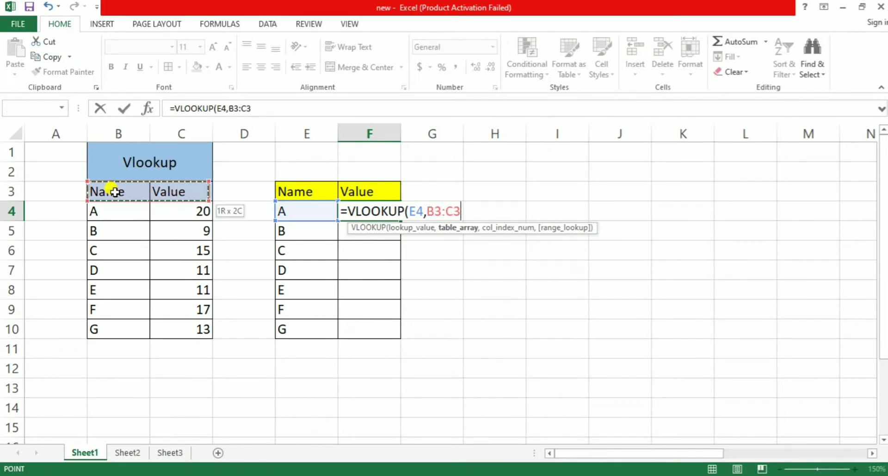
{"action": "key", "text": "ctrl+shift+Down"}
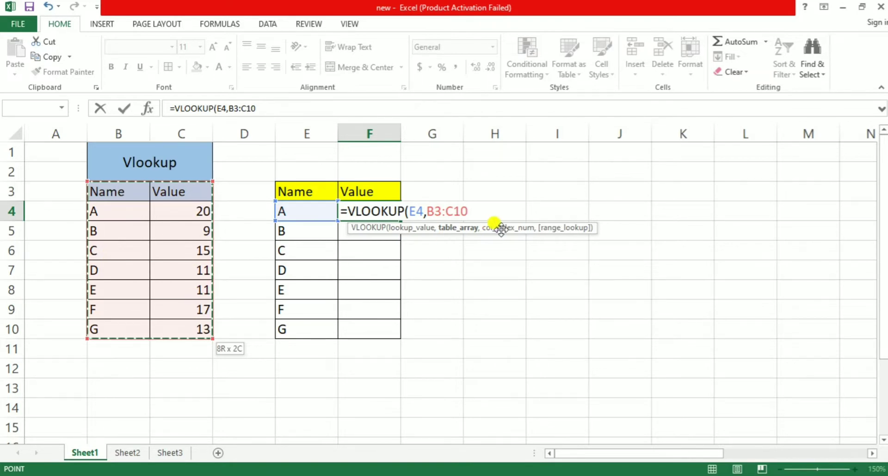
{"action": "type", "text": ","}
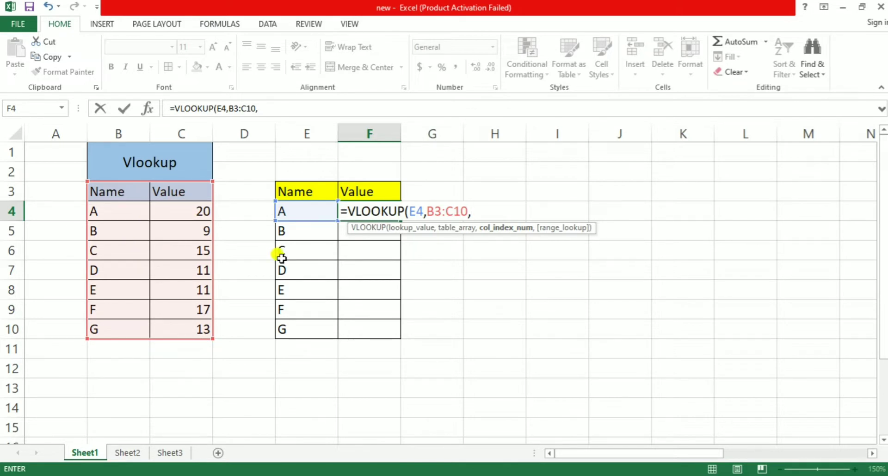
- Finish the VLOOKUP formula with column index 2 and FALSE for an exact match, and enter it
{"action": "type", "text": "2,"}
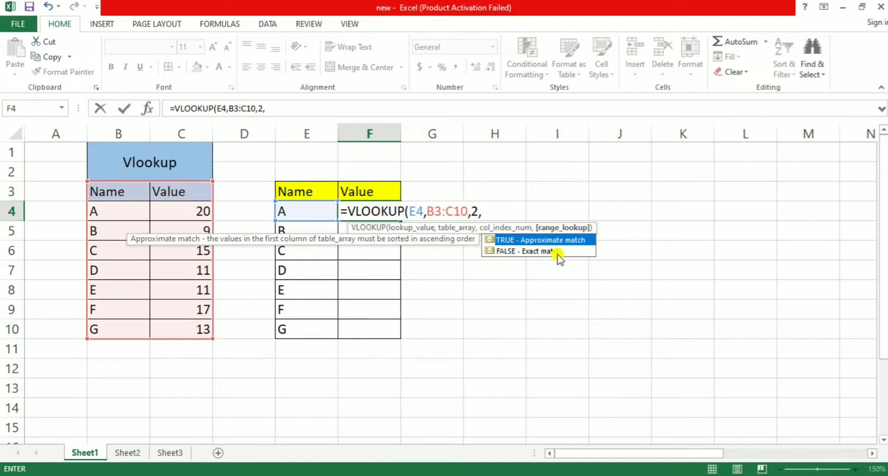
{"action": "type", "text": "0"}
{"action": "key", "text": "BackSpace"}
{"action": "left_click", "coordinate": [560, 252]}
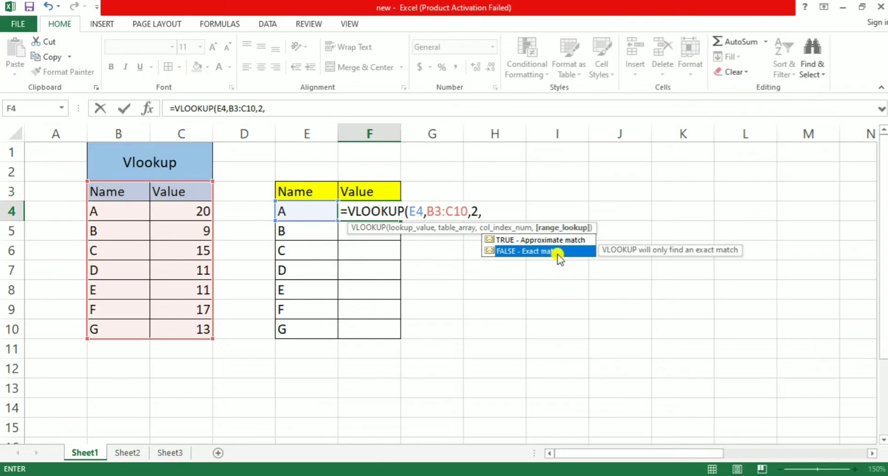
{"action": "double_click", "coordinate": [558, 252]}
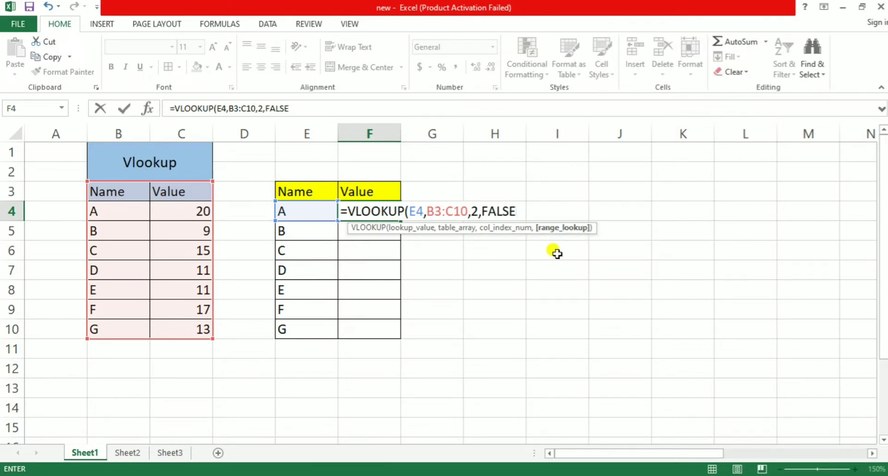
{"action": "type", "text": ")"}
{"action": "key", "text": "Return"}
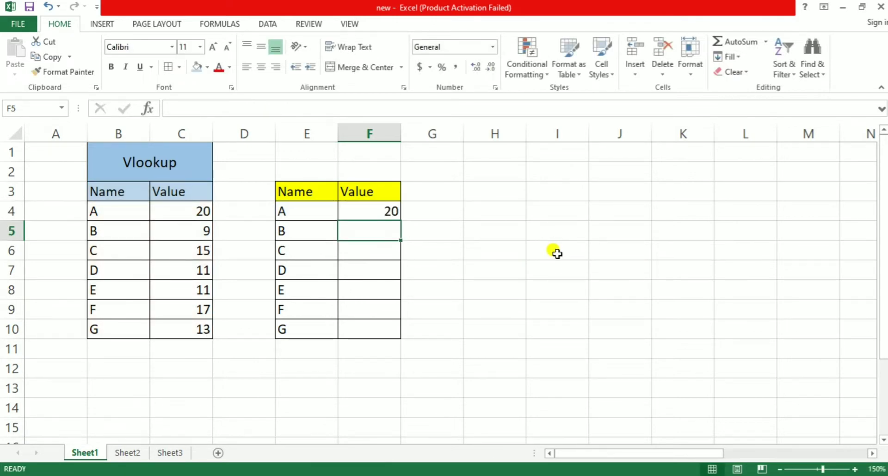
- Compare the lookup result for name A in F4 with its value in the source table
{"action": "key", "text": "Up"}
{"action": "key", "text": "Left"}
{"action": "key", "text": "Left"}
{"action": "key", "text": "Left"}
{"action": "key", "text": "Right"}
{"action": "key", "text": "Right"}
{"action": "key", "text": "Right"}
{"action": "key", "text": "Right"}
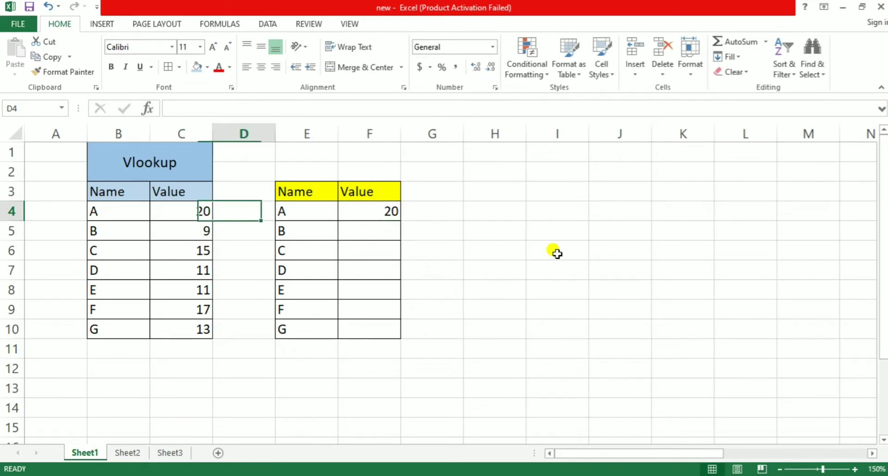
- Fill the VLOOKUP formula from F4 down through F10 and check it against the source values
{"action": "key", "text": "Left"}
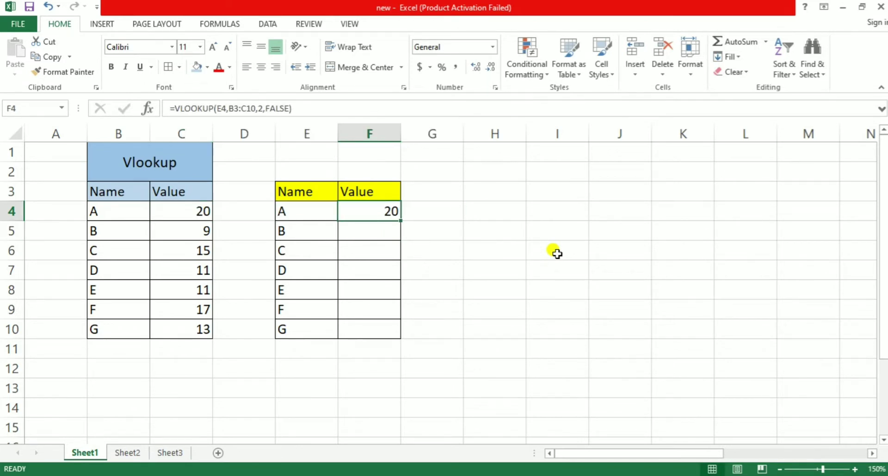
{"action": "key", "text": "Left"}
{"action": "key", "text": "Down"}
{"action": "key", "text": "Right"}
{"action": "key", "text": "Up"}
{"action": "key", "text": "shift+Down"}
{"action": "key", "text": "shift+Down"}
{"action": "key", "text": "shift+Down"}
{"action": "key", "text": "shift+Down"}
{"action": "key", "text": "shift+Down"}
{"action": "key", "text": "shift+Down"}
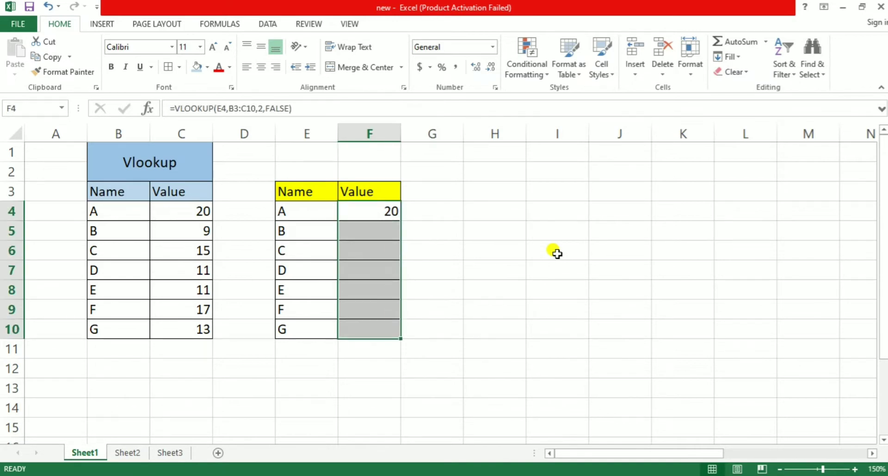
{"action": "key", "text": "ctrl+d"}
{"action": "key", "text": "Left"}
{"action": "key", "text": "Left"}
{"action": "key", "text": "Left"}
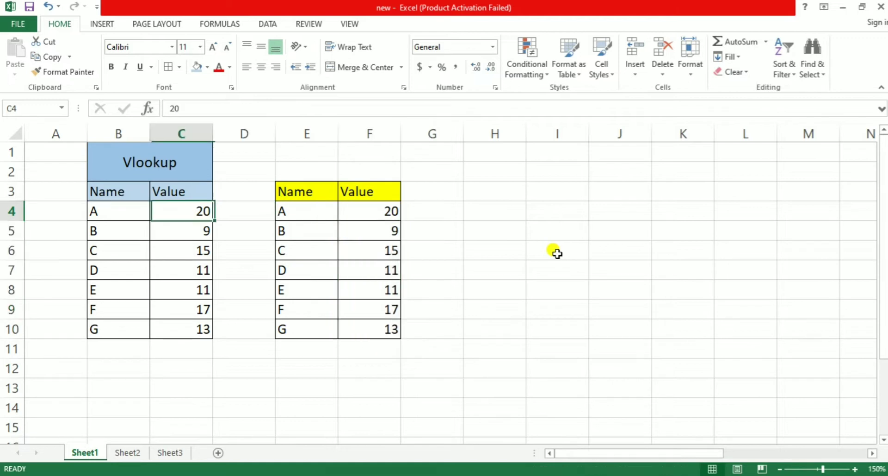
- Undo the fill of the VLOOKUP formula below F4
{"action": "key", "text": "Right"}
{"action": "key", "text": "Right"}
{"action": "key", "text": "ctrl+z"}
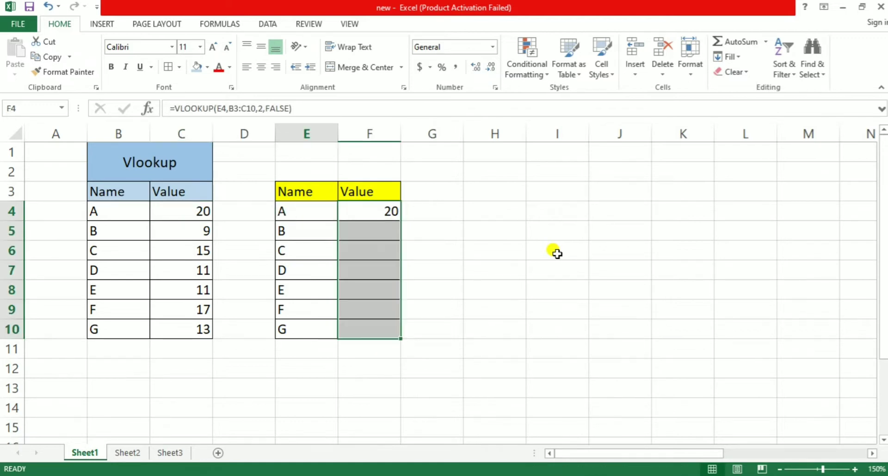
- Copy the VLOOKUP formula in F4 down to the last name's row, F10
{"action": "key", "text": "Down"}
{"action": "key", "text": "Left"}
{"action": "key", "text": "Up"}
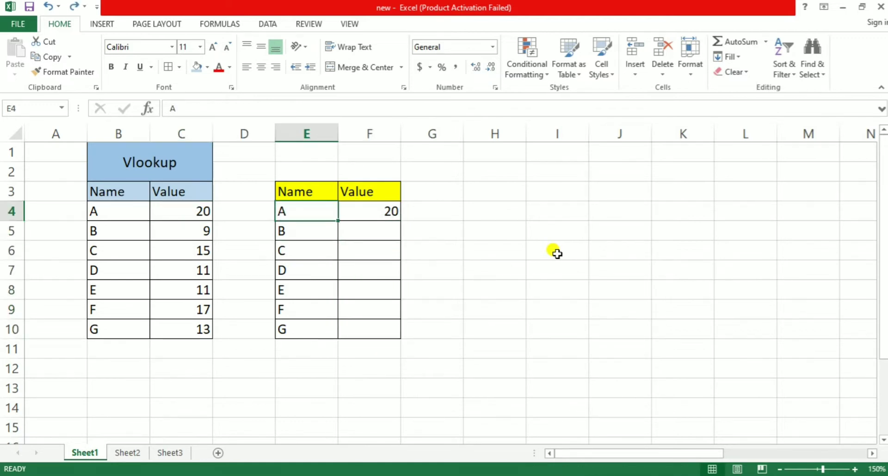
{"action": "key", "text": "ctrl+Down"}
{"action": "key", "text": "Right"}
{"action": "key", "text": "ctrl+shift+Up"}
{"action": "key", "text": "ctrl+d"}
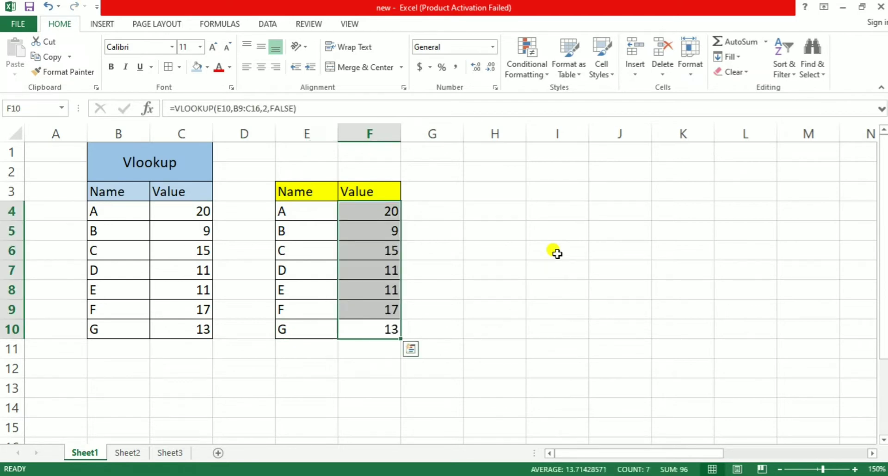
- Change the name in B5 of the source table to C
{"action": "key", "text": "Left"}
{"action": "key", "text": "Left"}
{"action": "key", "text": "Left"}
{"action": "key", "text": "Up"}
{"action": "key", "text": "Up"}
{"action": "key", "text": "Up"}
{"action": "key", "text": "Up"}
{"action": "key", "text": "Up"}
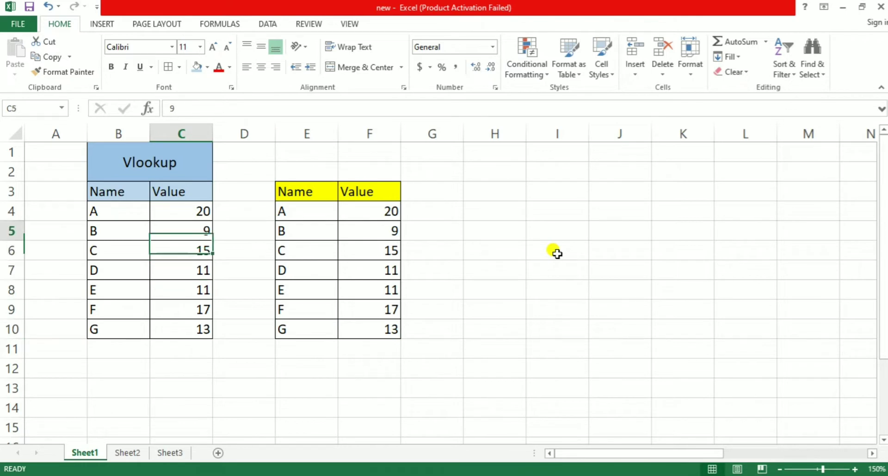
{"action": "key", "text": "Left"}
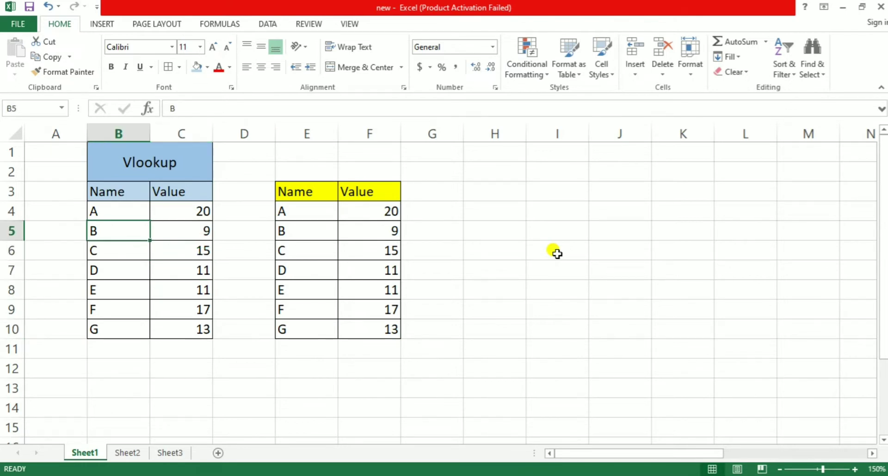
{"action": "type", "text": "C"}
{"action": "key", "text": "Return"}
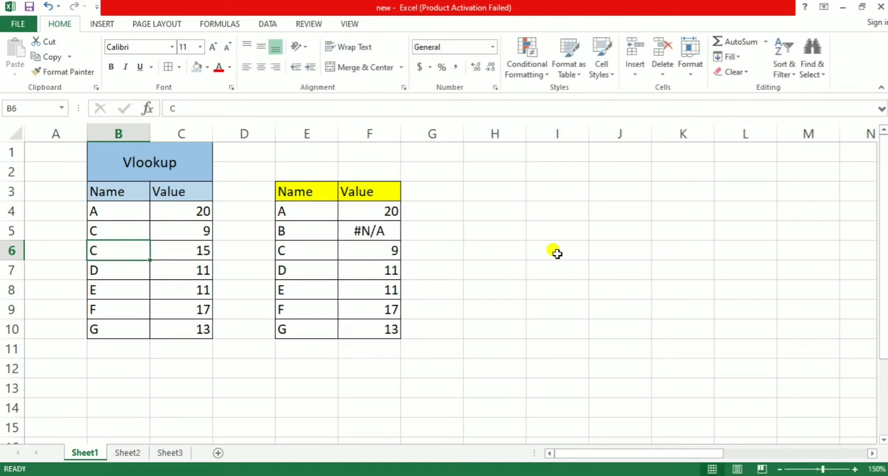
- Change the name in B6 of the source table to B
{"action": "key", "text": "Down"}
{"action": "key", "text": "Up"}
{"action": "type", "text": "B"}
{"action": "key", "text": "Return"}
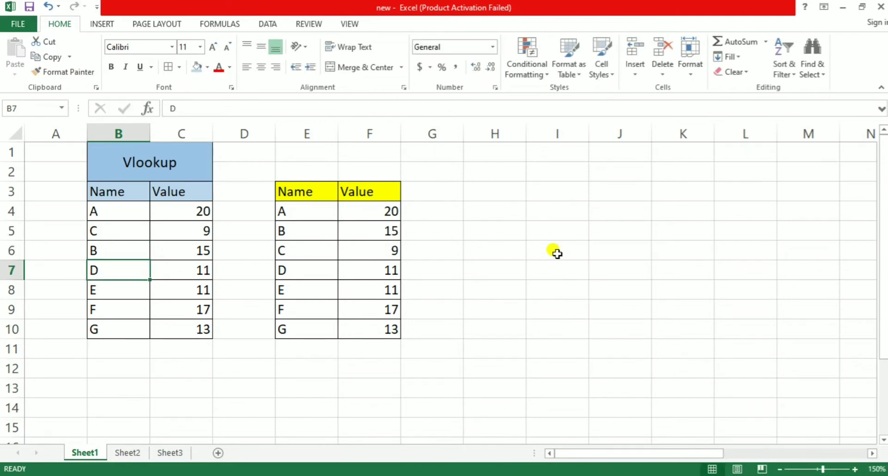
- Set the source value for name C in C5 to 15
{"action": "key", "text": "Up"}
{"action": "key", "text": "Up"}
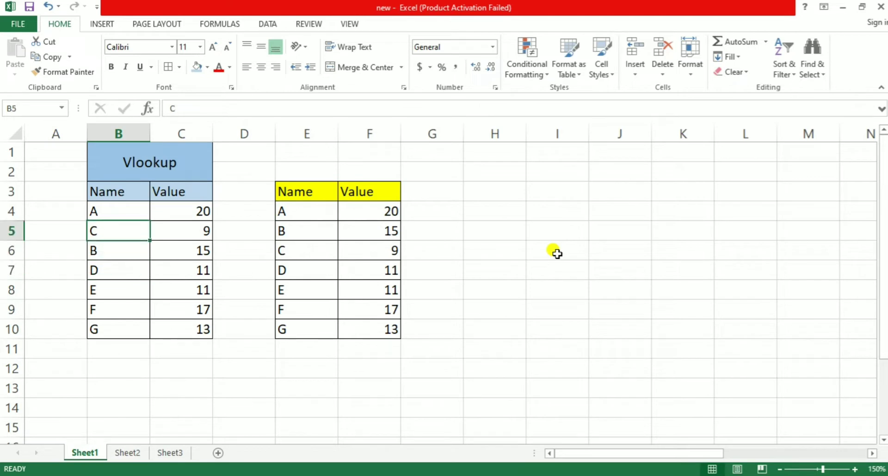
{"action": "key", "text": "Right"}
{"action": "key", "text": "Right"}
{"action": "key", "text": "Right"}
{"action": "key", "text": "Right"}
{"action": "key", "text": "Left"}
{"action": "key", "text": "Left"}
{"action": "key", "text": "Left"}
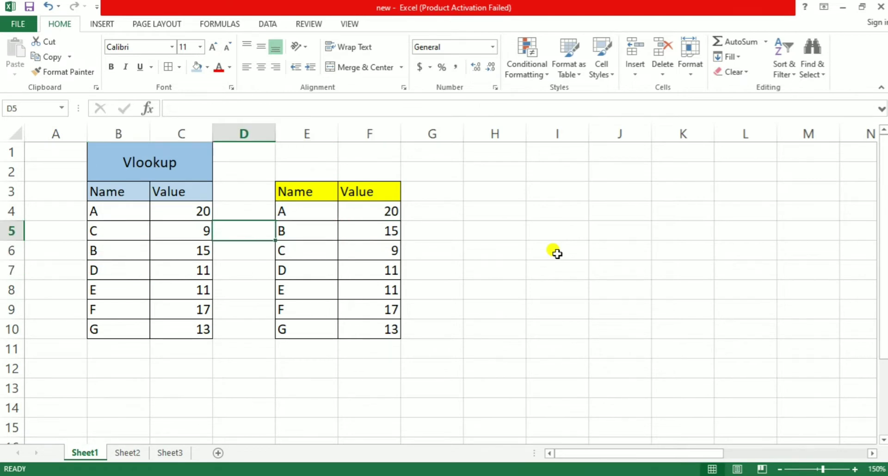
{"action": "type", "text": "15"}
{"action": "key", "text": "Return"}
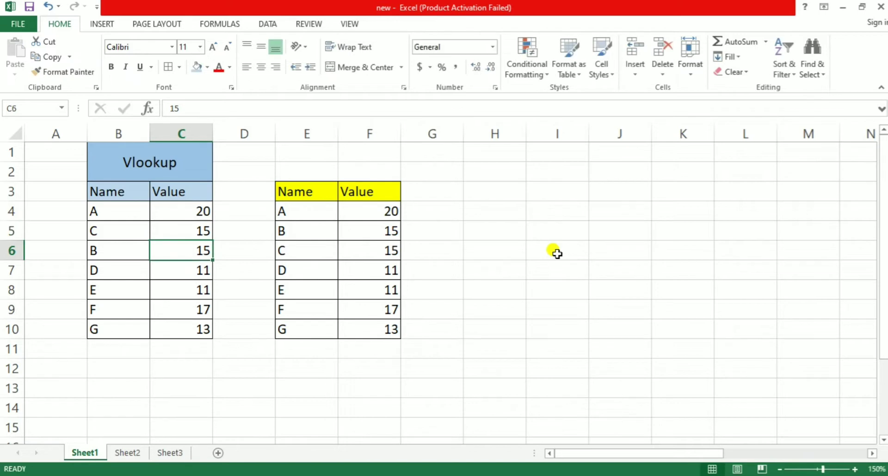
- Set the source value for name A in C4 to 100 and check its lookup result in F4
{"action": "key", "text": "Right"}
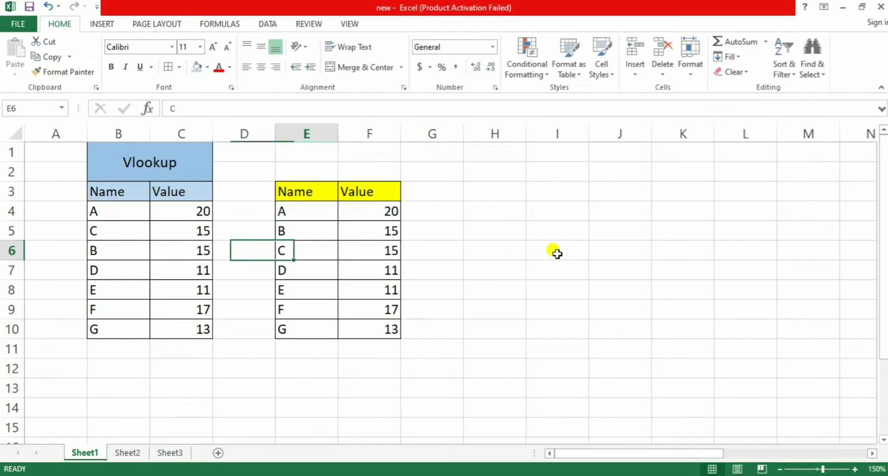
{"action": "key", "text": "Right"}
{"action": "key", "text": "Left"}
{"action": "key", "text": "Left"}
{"action": "key", "text": "Up"}
{"action": "key", "text": "Up"}
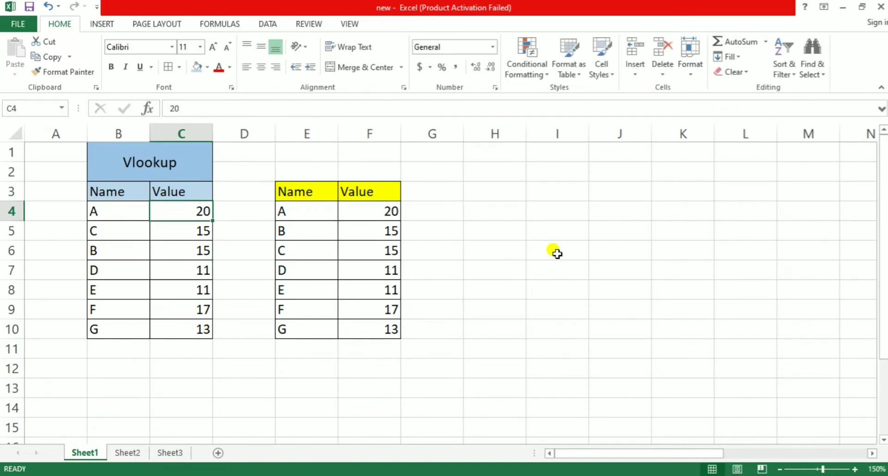
{"action": "type", "text": "100"}
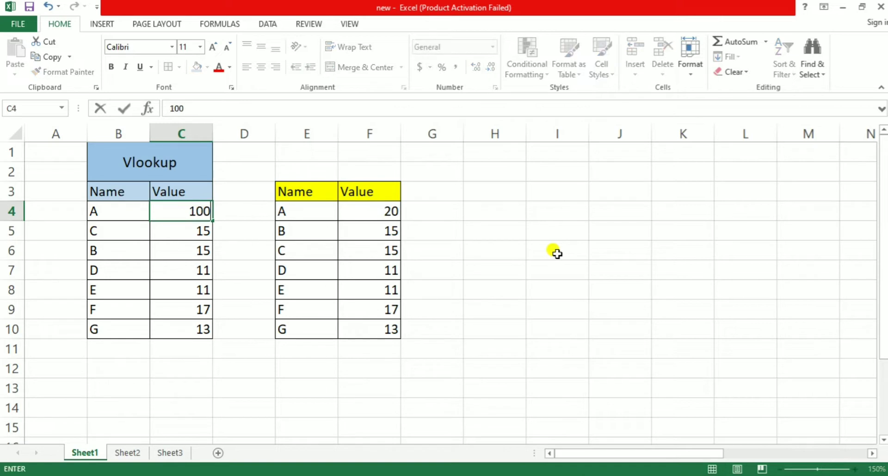
{"action": "key", "text": "Return"}
{"action": "key", "text": "Right"}
{"action": "key", "text": "Up"}
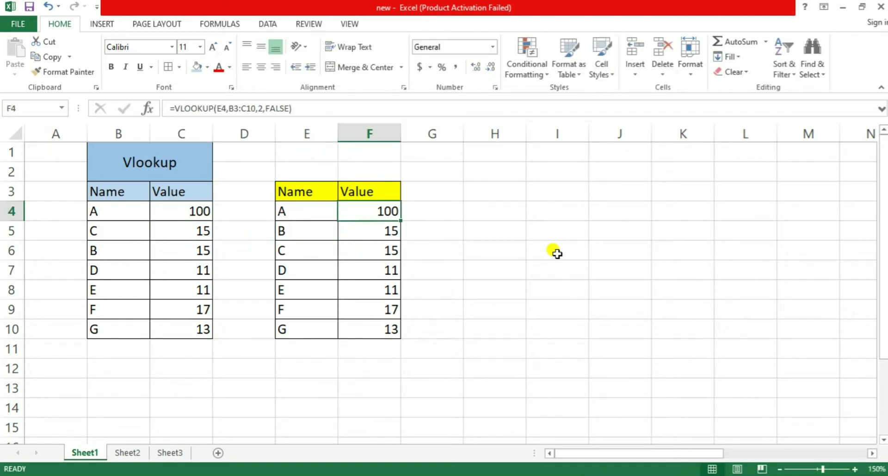
{"action": "key", "text": "Left"}
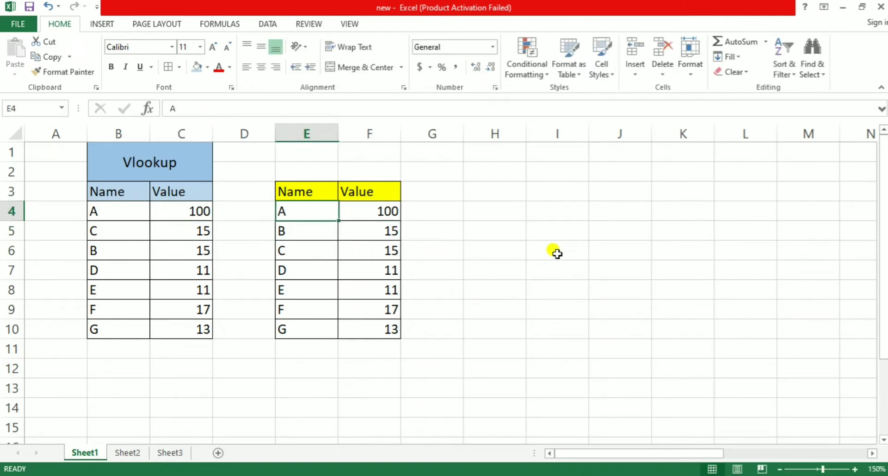
{"action": "key", "text": "Right"}
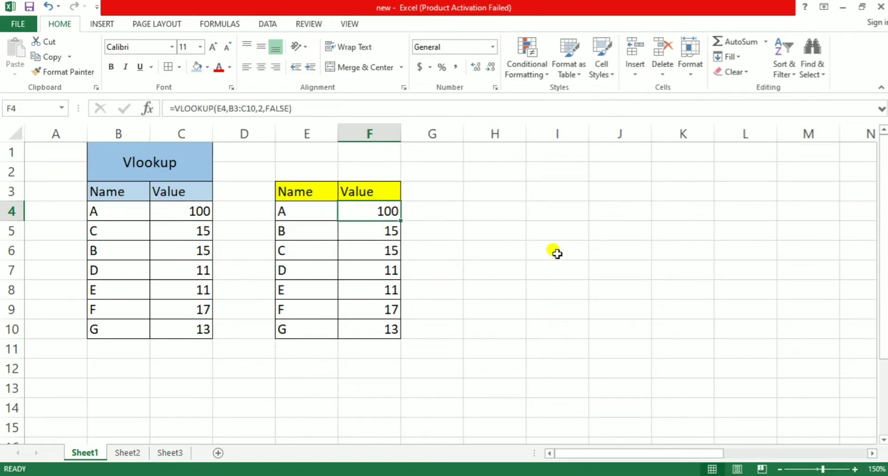
- Bring the Hlookup tables in columns P to X into view
{"action": "key", "text": "ctrl+Right"}
{"action": "key", "text": "ctrl+Left"}
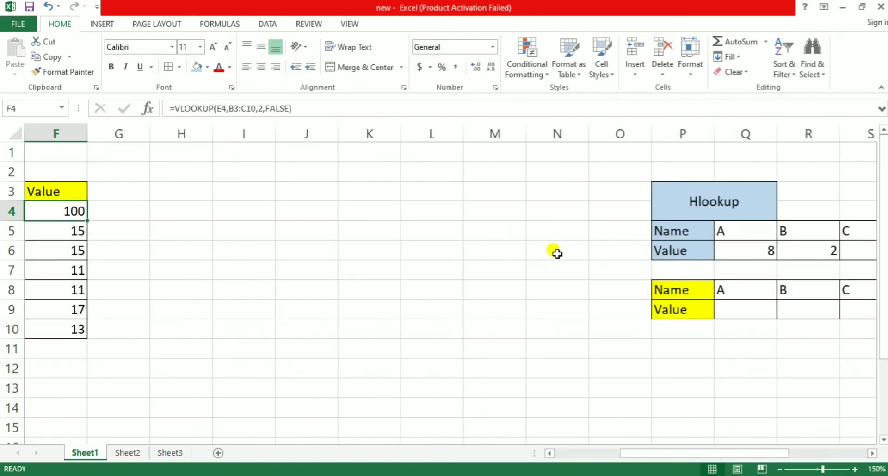
{"action": "key", "text": "Right"}
{"action": "key", "text": "Right"}
{"action": "key", "text": "Right"}
{"action": "key", "text": "Right"}
{"action": "key", "text": "Right"}
{"action": "key", "text": "Right"}
{"action": "key", "text": "Right"}
{"action": "key", "text": "Right"}
{"action": "key", "text": "Right"}
{"action": "key", "text": "Right"}
{"action": "key", "text": "Right"}
{"action": "key", "text": "Right"}
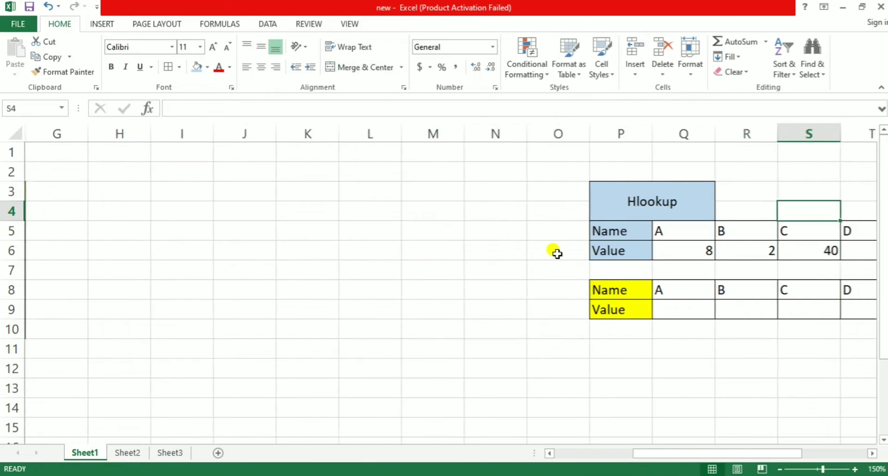
{"action": "key", "text": "Right"}
{"action": "key", "text": "Right"}
{"action": "key", "text": "Right"}
{"action": "key", "text": "Right"}
{"action": "key", "text": "Right"}
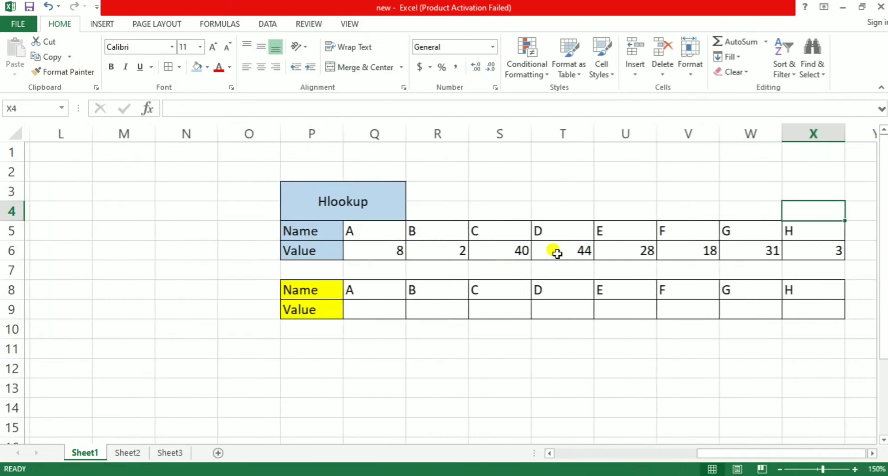
- Examine the horizontal layout of the Name and Value rows in the Hlookup source table P5:X6
{"action": "key", "text": "Down"}
{"action": "key", "text": "Left"}
{"action": "key", "text": "Left"}
{"action": "key", "text": "Left"}
{"action": "key", "text": "Left"}
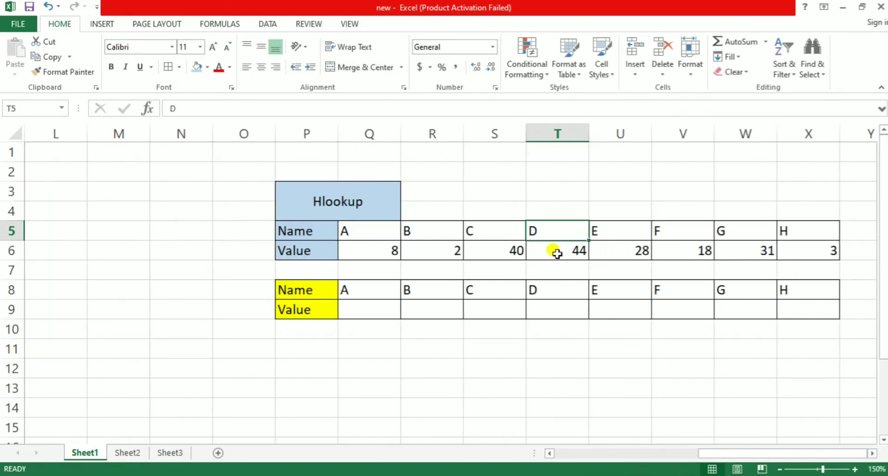
{"action": "key", "text": "Left"}
{"action": "key", "text": "Left"}
{"action": "key", "text": "Left"}
{"action": "key", "text": "Left"}
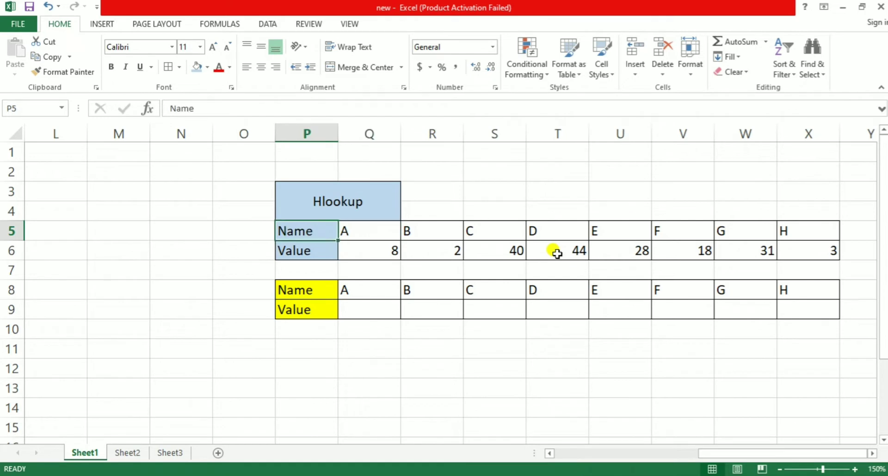
{"action": "key", "text": "shift+Down"}
{"action": "key", "text": "shift+Right"}
{"action": "key", "text": "shift+Right"}
{"action": "key", "text": "shift+Right"}
{"action": "key", "text": "shift+Right"}
{"action": "key", "text": "shift+Right"}
{"action": "key", "text": "shift+Right"}
{"action": "key", "text": "shift+Right"}
{"action": "key", "text": "shift+Right"}
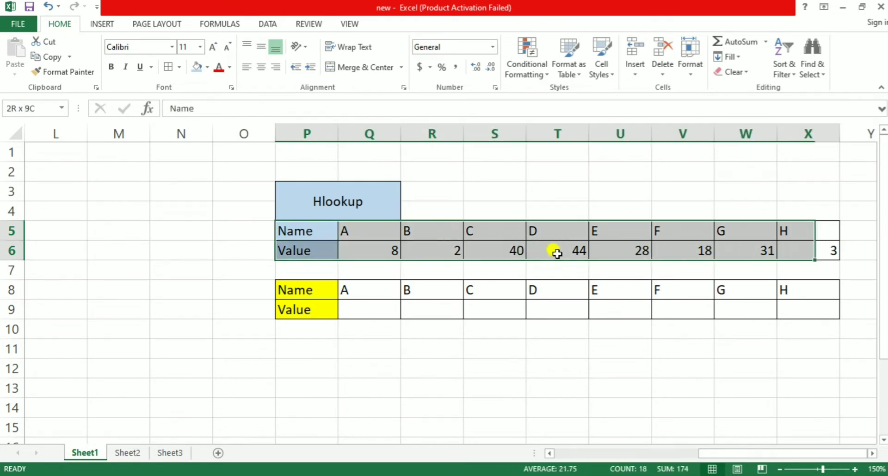
{"action": "key", "text": "Left"}
{"action": "key", "text": "Right"}
{"action": "key", "text": "Right"}
{"action": "key", "text": "Right"}
{"action": "key", "text": "Right"}
{"action": "key", "text": "Left"}
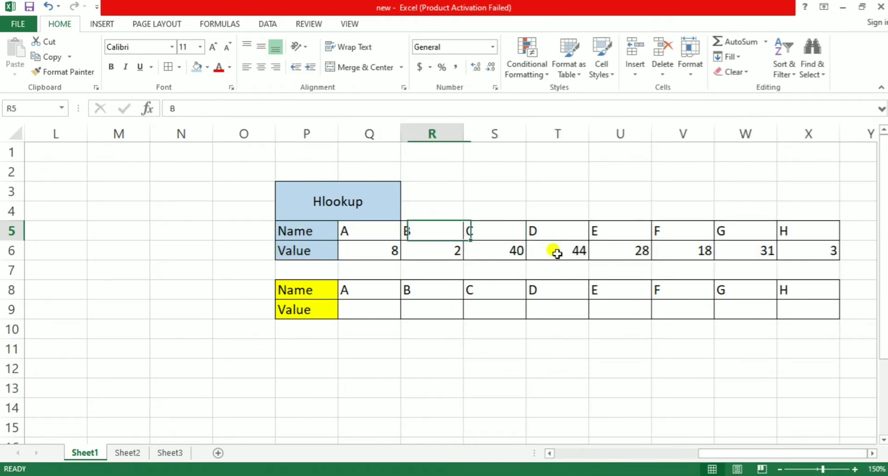
{"action": "key", "text": "Left"}
{"action": "key", "text": "Left"}
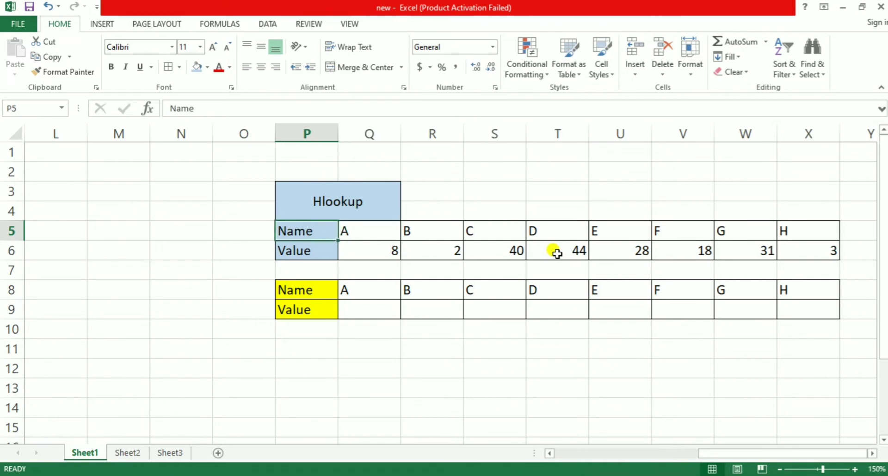
- Centre the names and values in Q5:X6 of the Hlookup source table horizontally
{"action": "key", "text": "Right"}
{"action": "key", "text": "shift+Down"}
{"action": "key", "text": "shift+Right"}
{"action": "key", "text": "shift+Right"}
{"action": "key", "text": "shift+Right"}
{"action": "key", "text": "shift+Right"}
{"action": "key", "text": "shift+Right"}
{"action": "key", "text": "shift+Right"}
{"action": "key", "text": "shift+Right"}
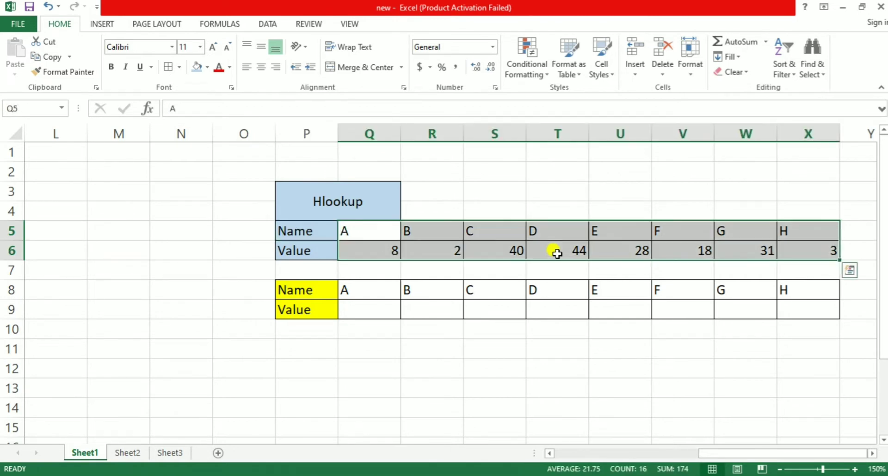
{"action": "key", "text": "alt"}
{"action": "key", "text": "h"}
{"action": "key", "text": "a"}
{"action": "key", "text": "c"}
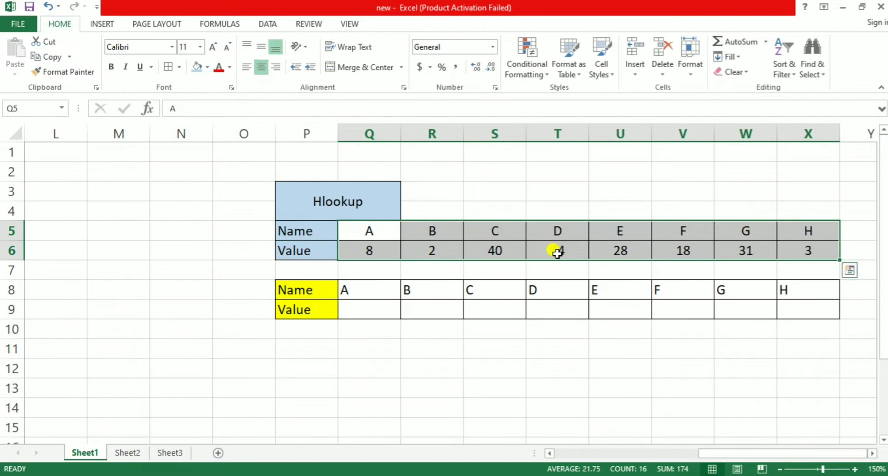
- Centre the names in Q8:X8 of the Hlookup result table horizontally
{"action": "key", "text": "Down"}
{"action": "key", "text": "Down"}
{"action": "key", "text": "Down"}
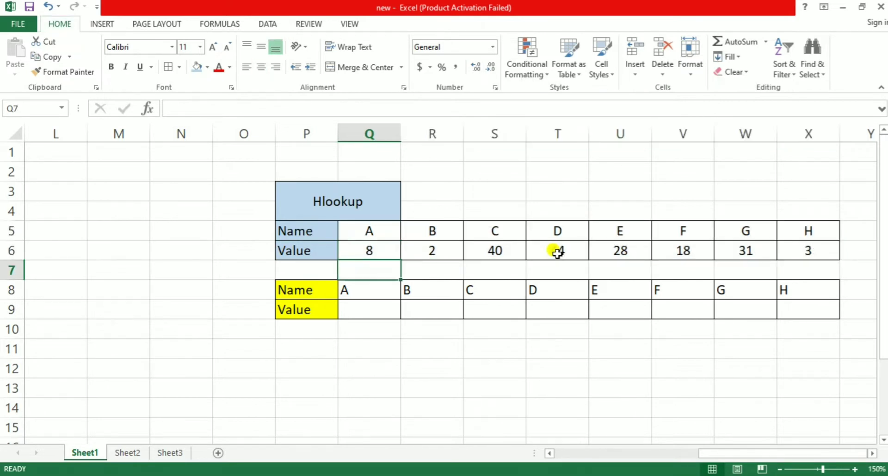
{"action": "key", "text": "shift+Right"}
{"action": "key", "text": "shift+Right"}
{"action": "key", "text": "shift+Right"}
{"action": "key", "text": "shift+Right"}
{"action": "key", "text": "shift+Right"}
{"action": "key", "text": "shift+Right"}
{"action": "key", "text": "shift+Right"}
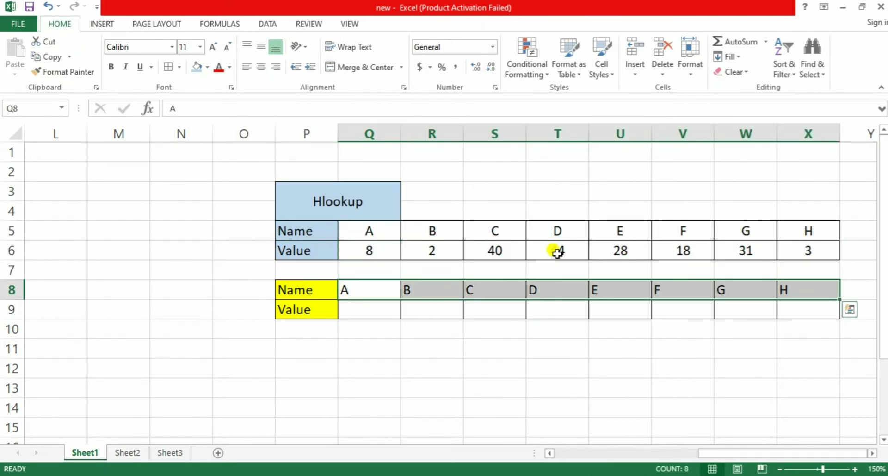
{"action": "key", "text": "alt+h"}
{"action": "key", "text": "a"}
{"action": "key", "text": "c"}
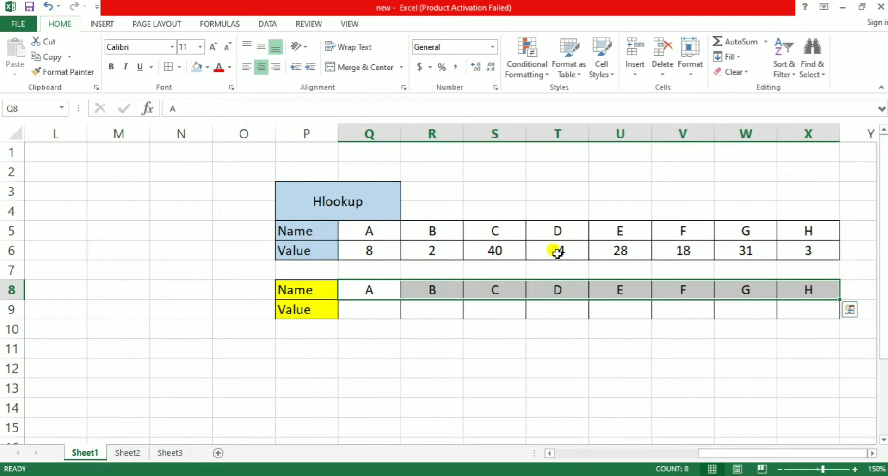
- Start an HLOOKUP formula in Q9 with the name in Q8 as the lookup value
{"action": "key", "text": "Down"}
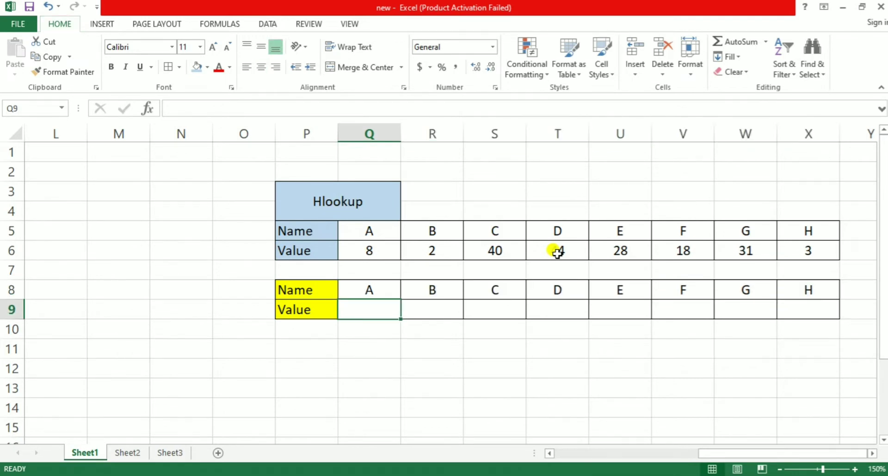
{"action": "key", "text": "Up"}
{"action": "key", "text": "Down"}
{"action": "type", "text": "="}
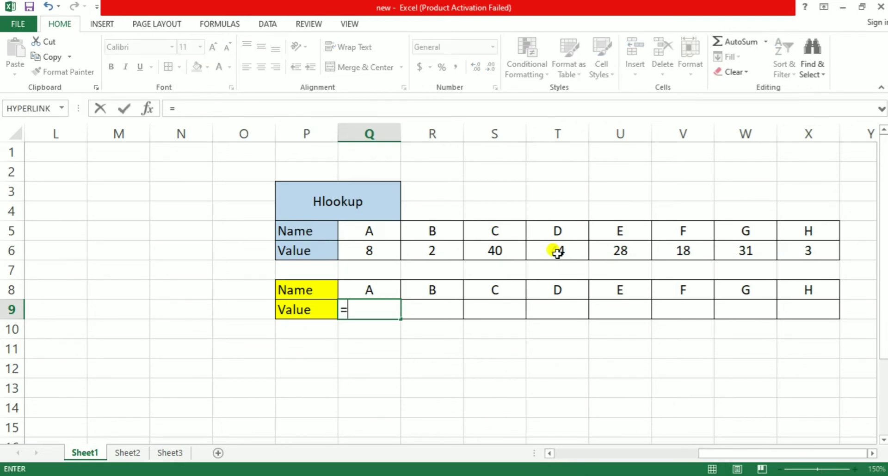
{"action": "type", "text": "HLOOKUP("}
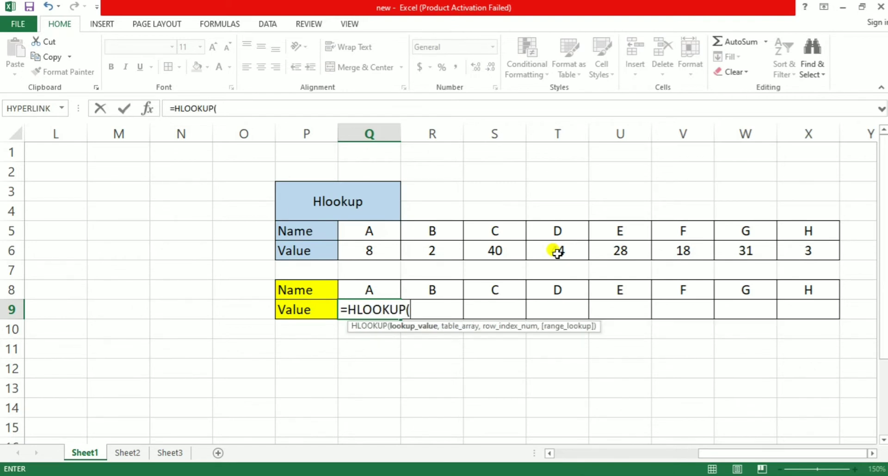
{"action": "key", "text": "Up"}
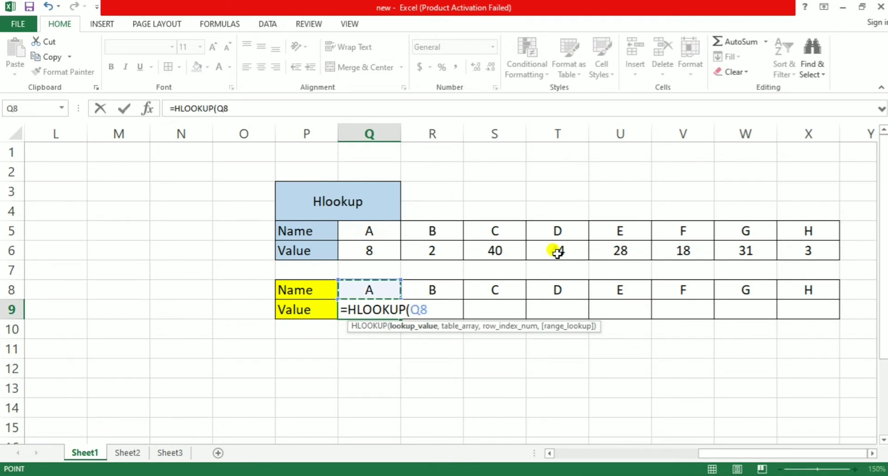
- Set the HLOOKUP formula's table array to the Name and Value rows in Q5:X6
{"action": "type", "text": ","}
{"action": "key", "text": "Up"}
{"action": "key", "text": "Up"}
{"action": "key", "text": "Up"}
{"action": "key", "text": "Up"}
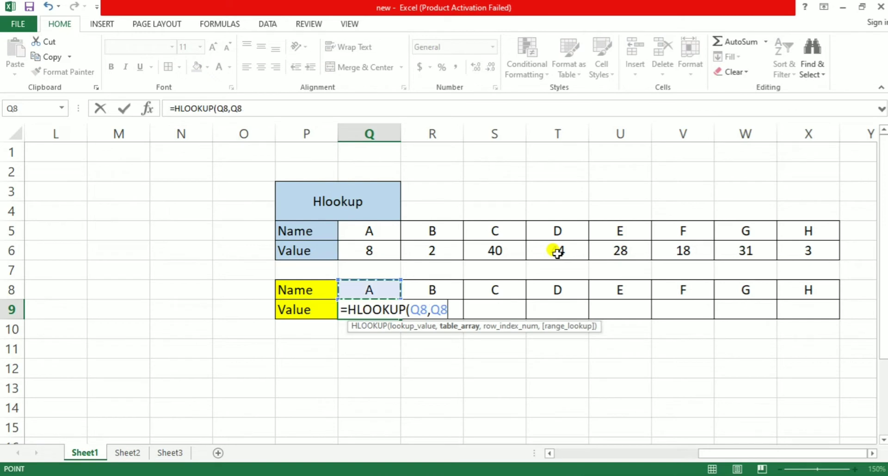
{"action": "key", "text": "shift+Down"}
{"action": "key", "text": "shift+Right"}
{"action": "key", "text": "shift+Right"}
{"action": "key", "text": "shift+Right"}
{"action": "key", "text": "shift+Right"}
{"action": "key", "text": "shift+Right"}
{"action": "key", "text": "shift+Right"}
{"action": "key", "text": "shift+Right"}
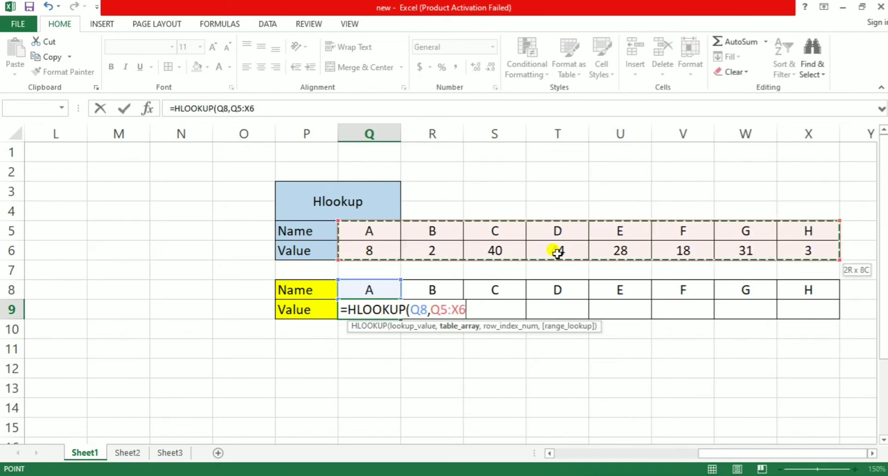
- Complete the HLOOKUP formula in Q9 with row index 2 and range lookup 0
{"action": "type", "text": ","}
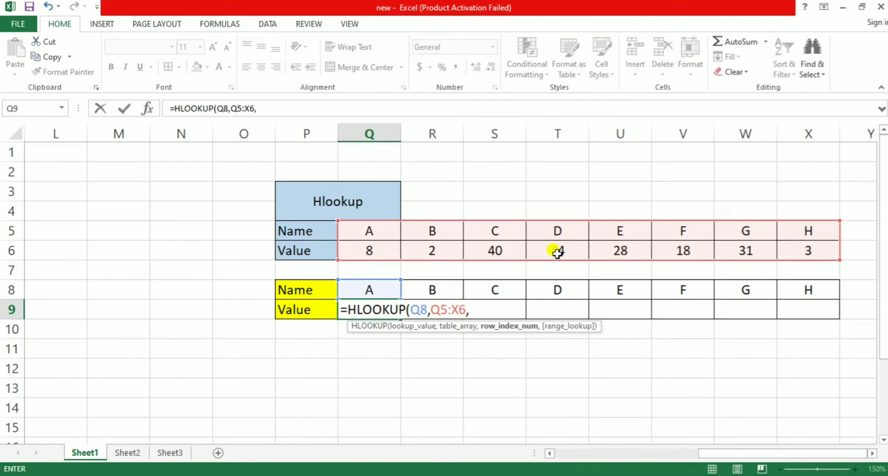
{"action": "type", "text": "2,0"}
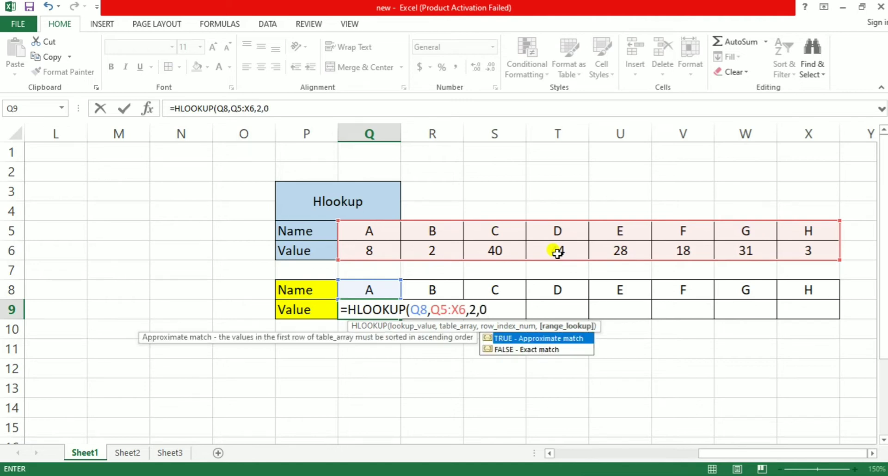
{"action": "type", "text": ")"}
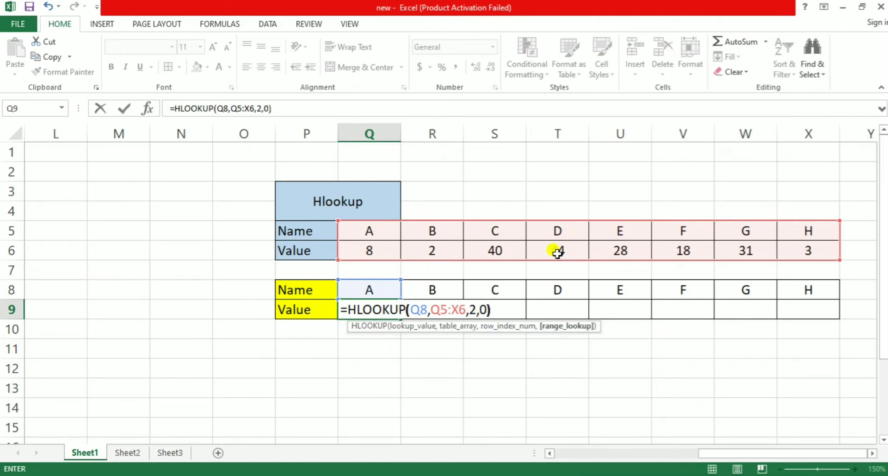
{"action": "key", "text": "Return"}
{"action": "key", "text": "Up"}
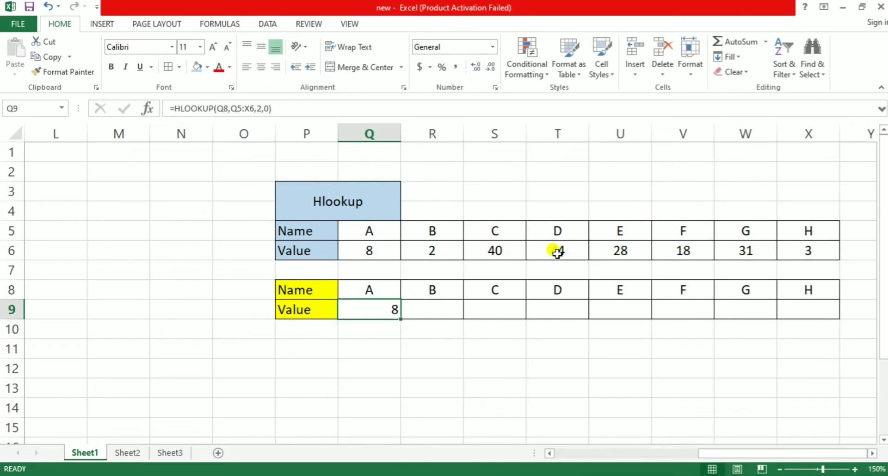
- Fill the HLOOKUP formula from Q9 across the Value row through X9
{"action": "key", "text": "shift+Right"}
{"action": "key", "text": "shift+Right"}
{"action": "key", "text": "shift+Right"}
{"action": "key", "text": "shift+Right"}
{"action": "key", "text": "shift+Right"}
{"action": "key", "text": "shift+Right"}
{"action": "key", "text": "shift+Right"}
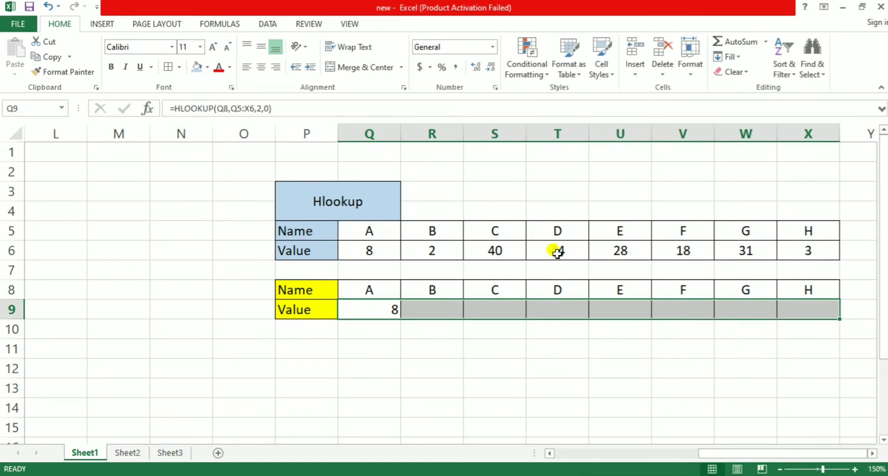
{"action": "key", "text": "ctrl+r"}
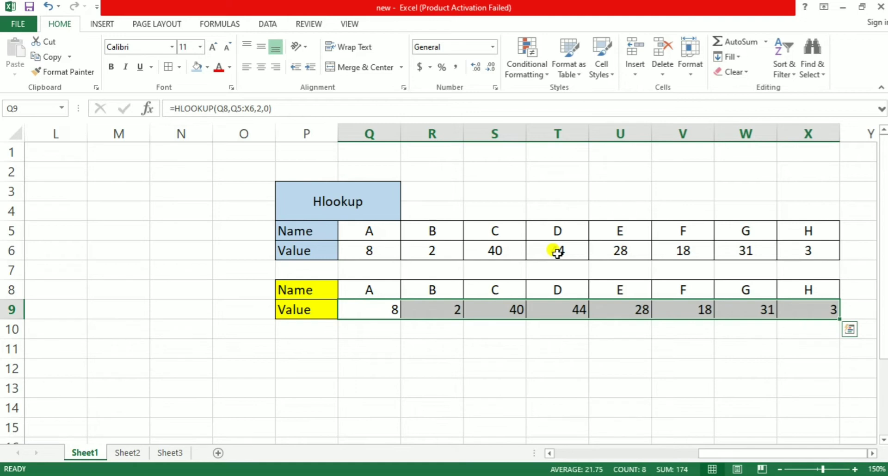
- Return to the Vlookup tables in columns B to F and examine their names and values
{"action": "key", "text": "Left"}
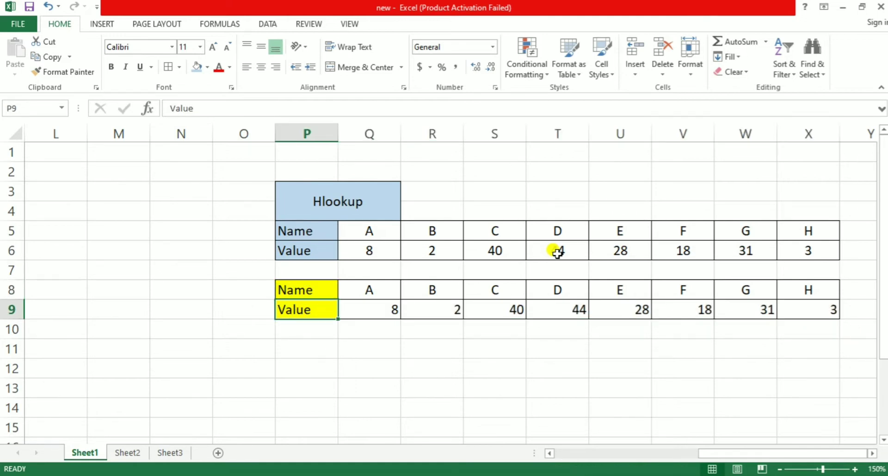
{"action": "key", "text": "Left"}
{"action": "key", "text": "Left"}
{"action": "key", "text": "Left"}
{"action": "key", "text": "Left"}
{"action": "key", "text": "Left"}
{"action": "key", "text": "Left"}
{"action": "key", "text": "Left"}
{"action": "key", "text": "Left"}
{"action": "key", "text": "Left"}
{"action": "key", "text": "Left"}
{"action": "key", "text": "Left"}
{"action": "key", "text": "Left"}
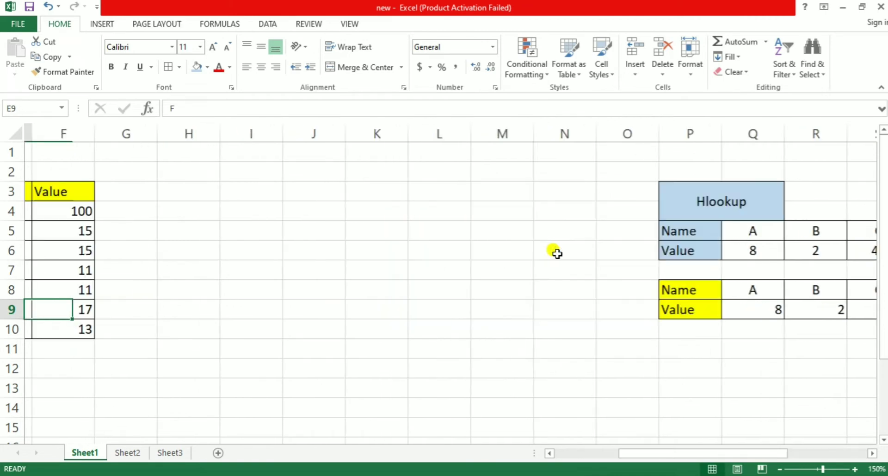
{"action": "key", "text": "Left"}
{"action": "key", "text": "Left"}
{"action": "key", "text": "Left"}
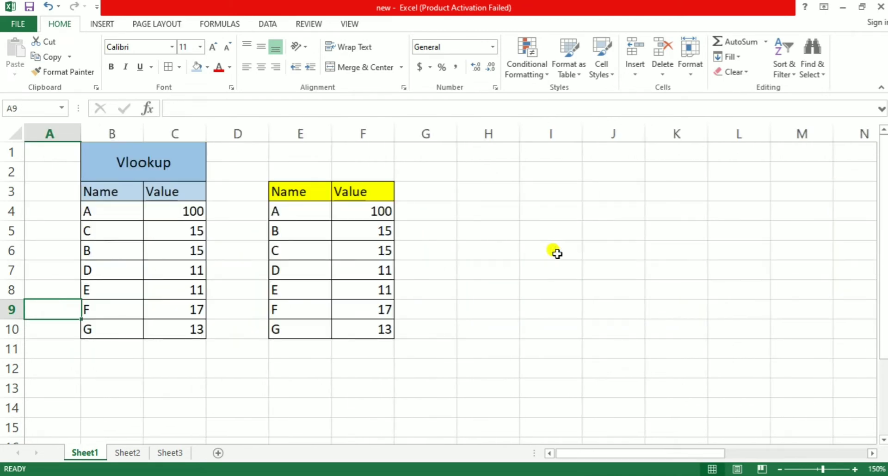
{"action": "key", "text": "Right"}
{"action": "key", "text": "Right"}
{"action": "key", "text": "Right"}
{"action": "key", "text": "Right"}
{"action": "key", "text": "Up"}
{"action": "key", "text": "Up"}
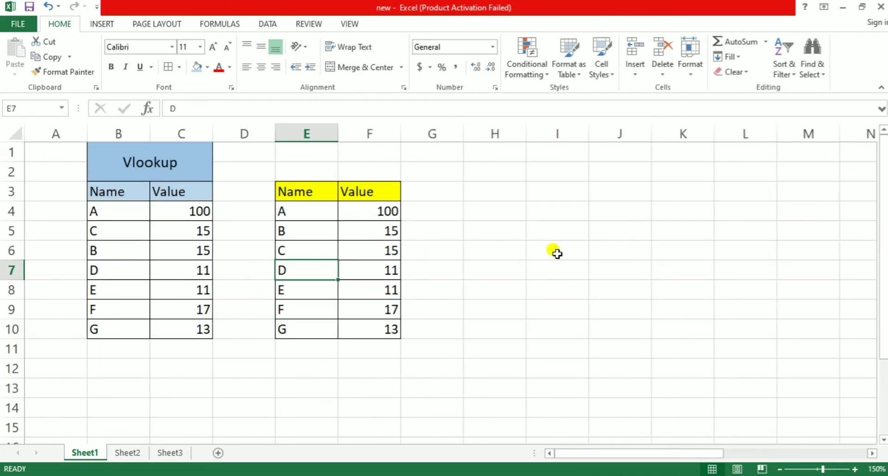
{"action": "key", "text": "Left"}
{"action": "key", "text": "Left"}
{"action": "key", "text": "Up"}
{"action": "key", "text": "Up"}
{"action": "key", "text": "Up"}
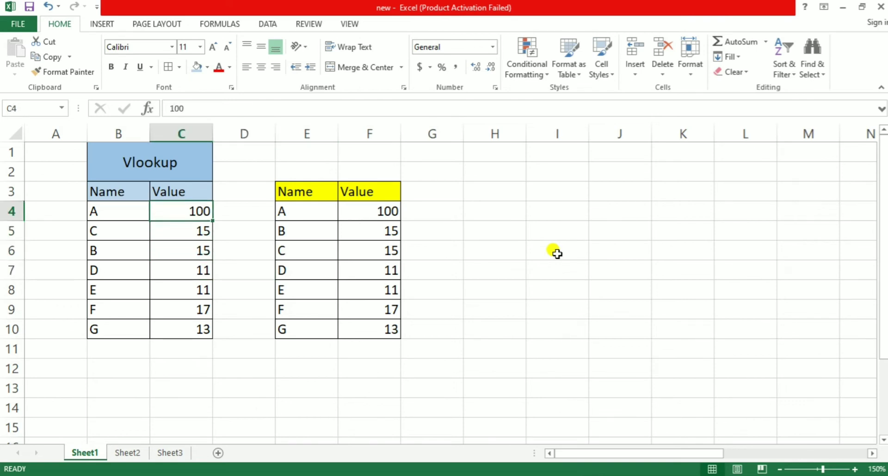
- Examine the Name and Value table in A1:B8 on Sheet2
{"action": "key", "text": "ctrl+Page_Down"}
{"action": "key", "text": "Up"}
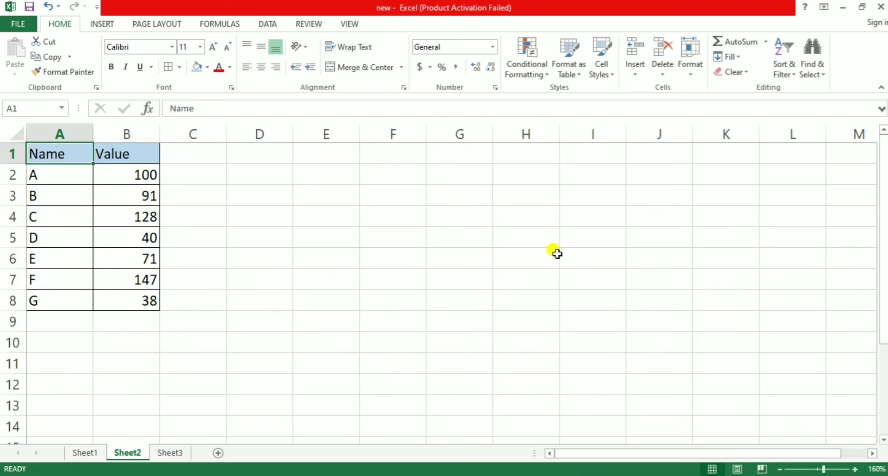
{"action": "key", "text": "Down"}
{"action": "key", "text": "Down"}
{"action": "key", "text": "Right"}
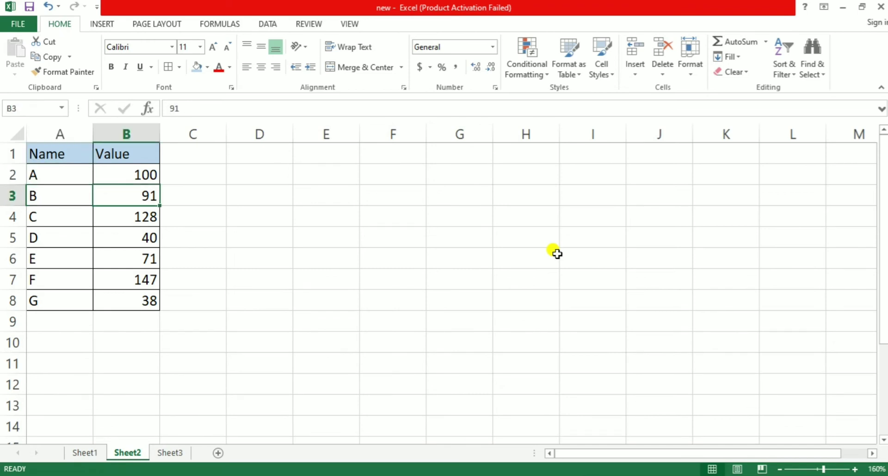
{"action": "key", "text": "Down"}
{"action": "key", "text": "Up"}
{"action": "key", "text": "Up"}
{"action": "key", "text": "Left"}
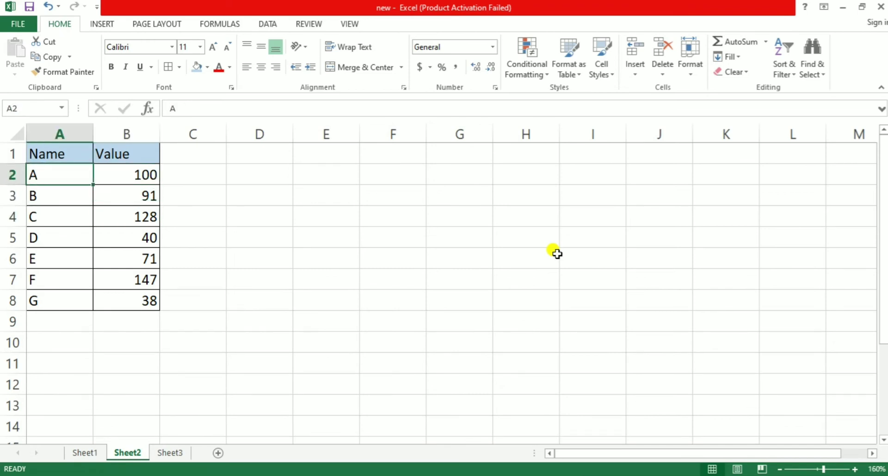
- Clear the Value column C3:C10 of the Vlookup source table on Sheet1
{"action": "key", "text": "ctrl+Page_Up"}
{"action": "key", "text": "Up"}
{"action": "key", "text": "shift+Down"}
{"action": "key", "text": "shift+Down"}
{"action": "key", "text": "shift+Down"}
{"action": "key", "text": "shift+Down"}
{"action": "key", "text": "shift+Down"}
{"action": "key", "text": "shift+Down"}
{"action": "key", "text": "shift+Down"}
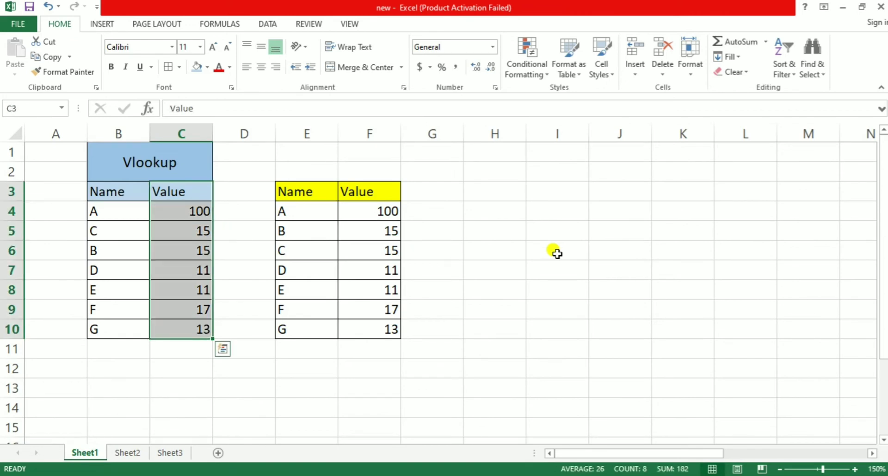
{"action": "key", "text": "Delete"}
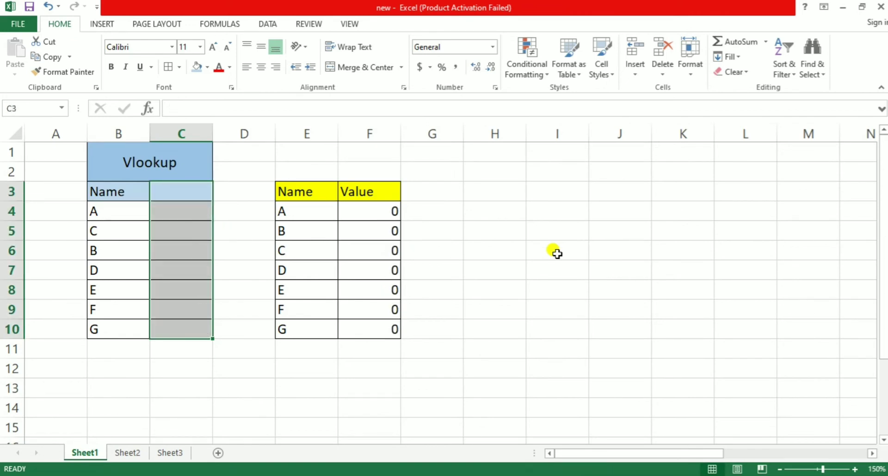
- Delete columns B and C, which hold the Vlookup source table on Sheet1
{"action": "key", "text": "Left"}
{"action": "key", "text": "shift+Down"}
{"action": "key", "text": "shift+Down"}
{"action": "key", "text": "shift+Down"}
{"action": "key", "text": "shift+Down"}
{"action": "key", "text": "shift+Down"}
{"action": "key", "text": "shift+Down"}
{"action": "key", "text": "shift+Down"}
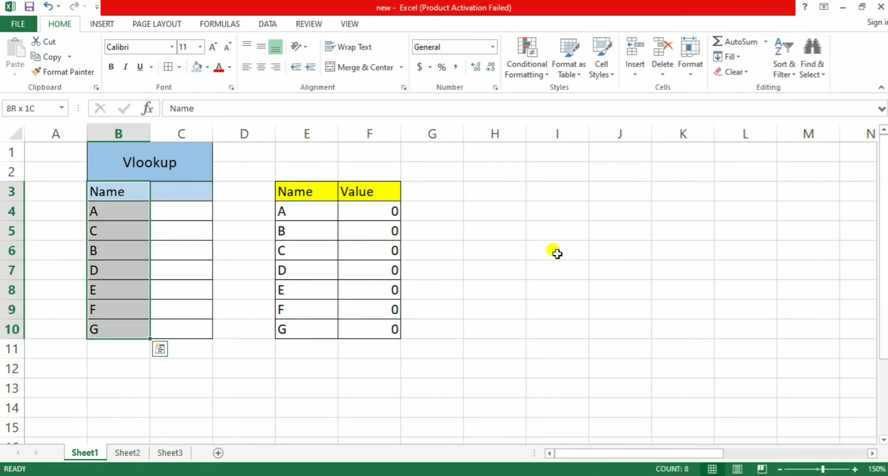
{"action": "key", "text": "shift+Right"}
{"action": "key", "text": "shift+Right"}
{"action": "key", "text": "shift+Right"}
{"action": "key", "text": "shift+Left"}
{"action": "key", "text": "shift+Left"}
{"action": "key", "text": "shift+Left"}
{"action": "key", "text": "shift+Right"}
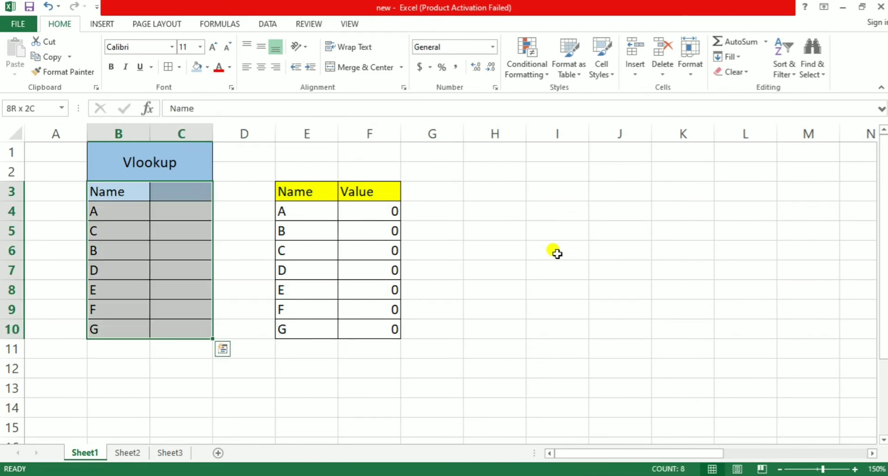
{"action": "key", "text": "Up"}
{"action": "key", "text": "shift+space"}
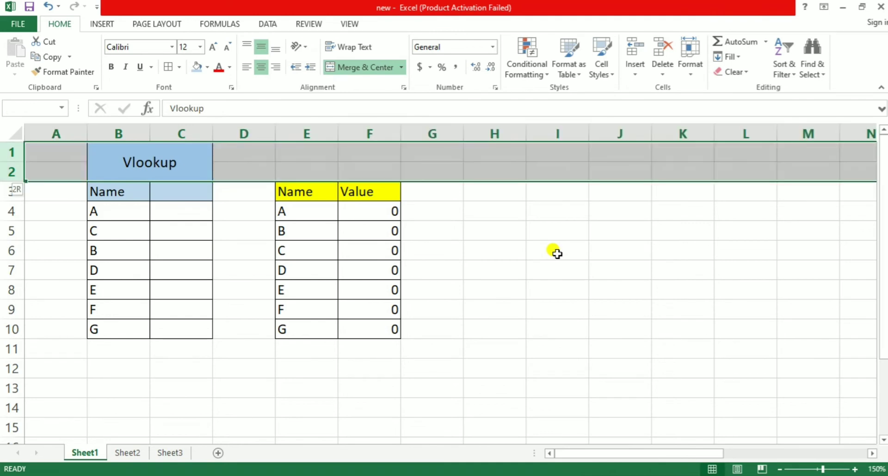
{"action": "key", "text": "Down"}
{"action": "key", "text": "ctrl+space"}
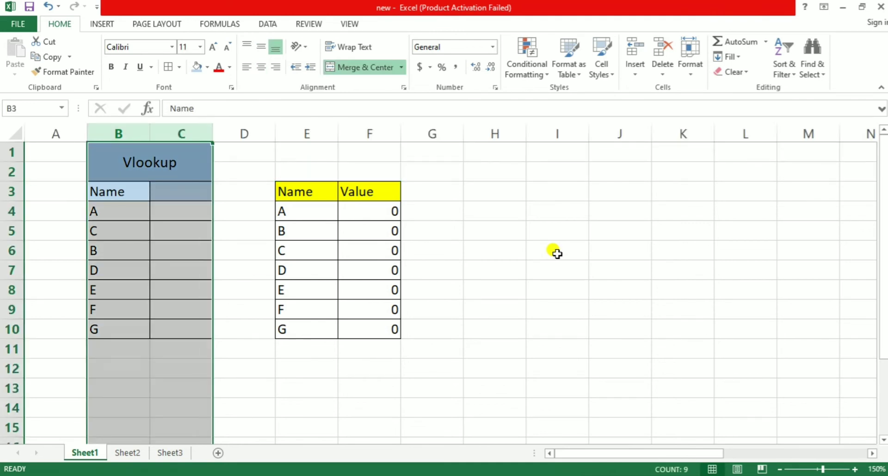
{"action": "key", "text": "ctrl+minus"}
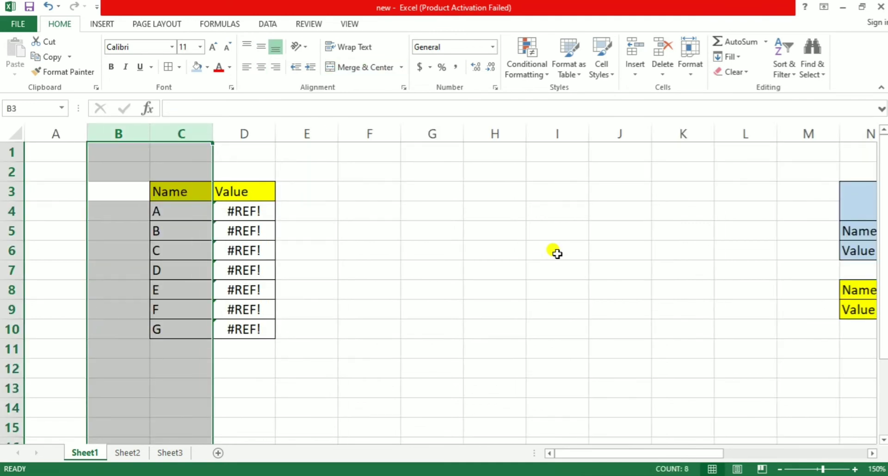
- Clear the broken VLOOKUP formulas from D4:D10 in the yellow-headed result table
{"action": "key", "text": "Down"}
{"action": "key", "text": "Right"}
{"action": "key", "text": "Right"}
{"action": "key", "text": "ctrl+shift+Down"}
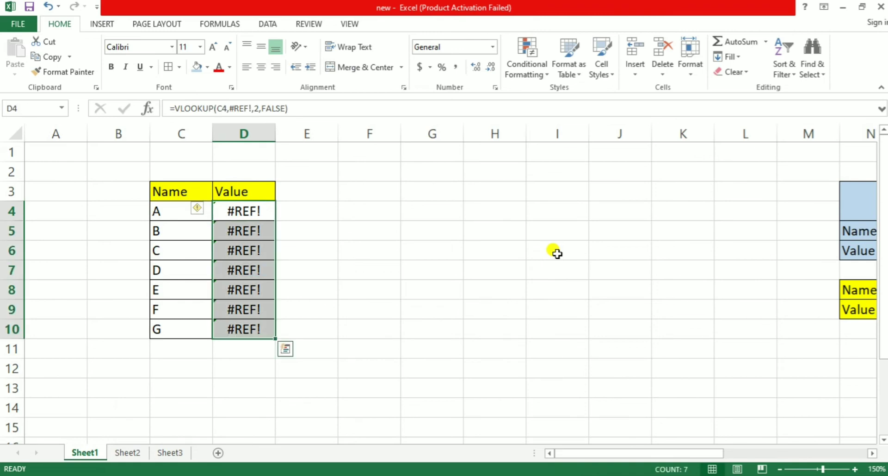
{"action": "key", "text": "Delete"}
{"action": "key", "text": "Up"}
{"action": "key", "text": "Down"}
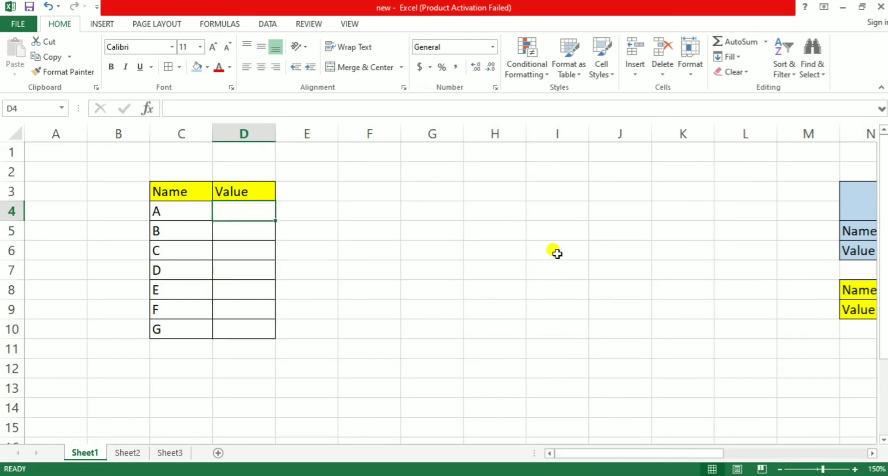
- Start a VLOOKUP formula in D4 of Sheet1 with C4 as the lookup value
{"action": "key", "text": "ctrl+Page_Down"}
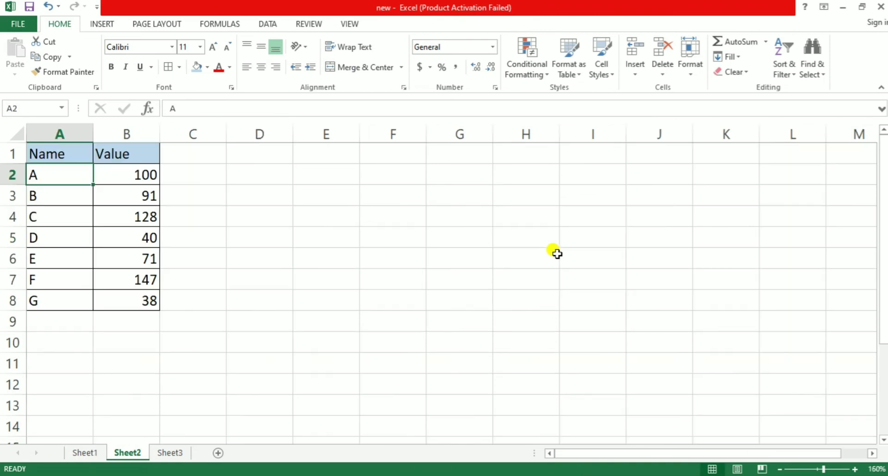
{"action": "key", "text": "Up"}
{"action": "key", "text": "Down"}
{"action": "key", "text": "ctrl+Page_Up"}
{"action": "key", "text": "Down"}
{"action": "key", "text": "Up"}
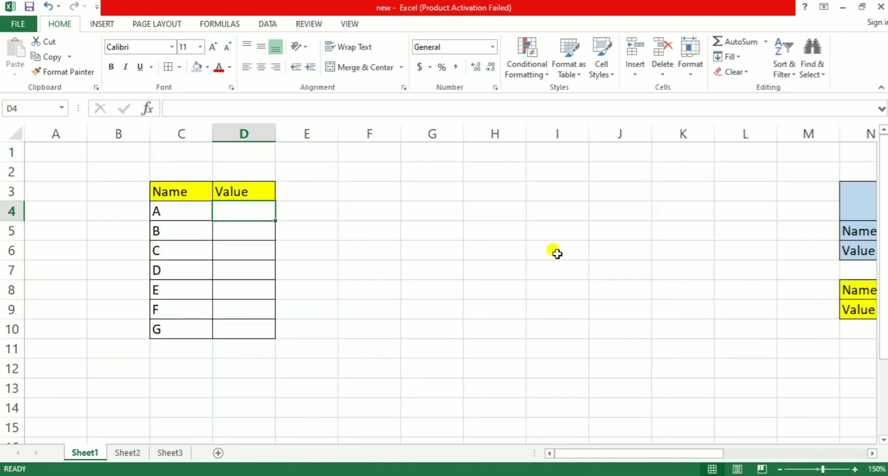
{"action": "type", "text": "=VL"}
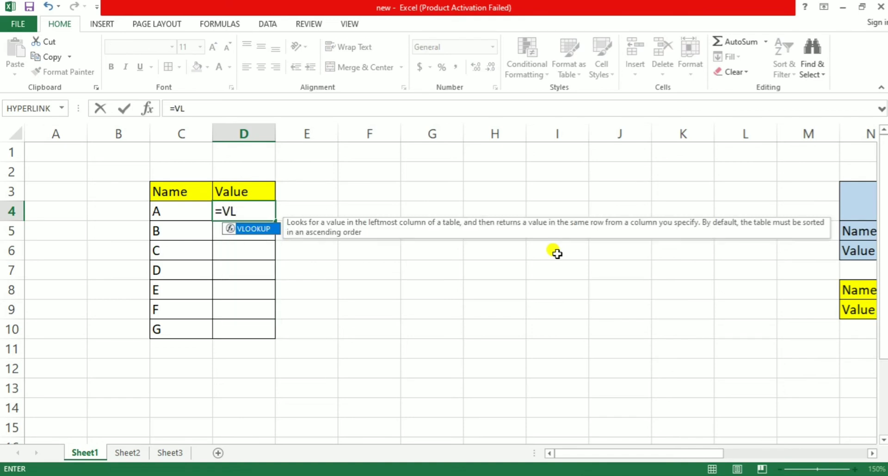
{"action": "key", "text": "Tab"}
{"action": "key", "text": "Left"}
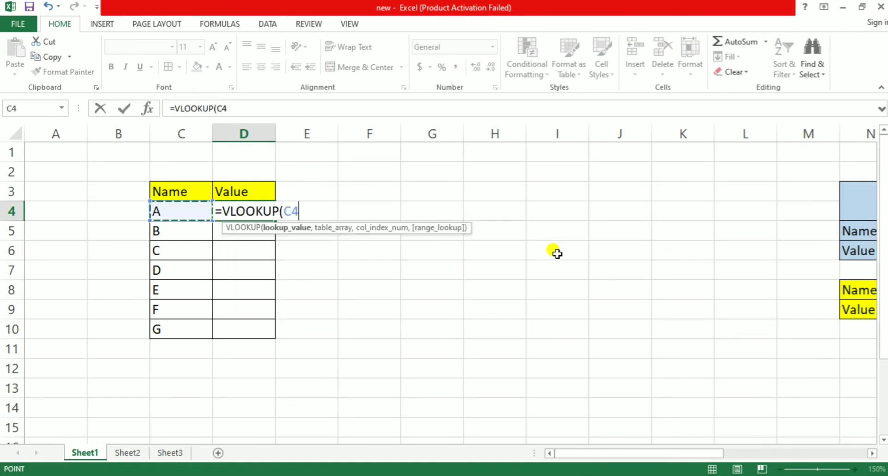
{"action": "type", "text": ","}
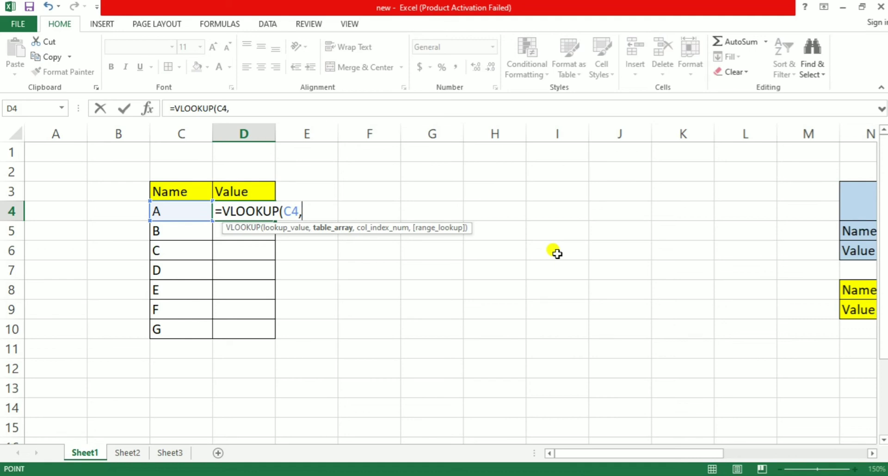
- Use the Name and Value table in Sheet2!A1:B8 as the formula's table array
{"action": "key", "text": "ctrl+Page_Down"}
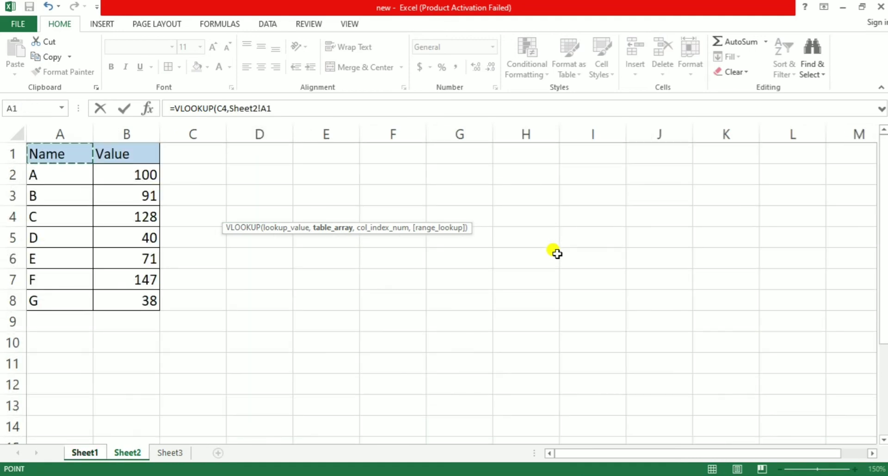
{"action": "key", "text": "ctrl+shift+Down"}
{"action": "key", "text": "shift+Right"}
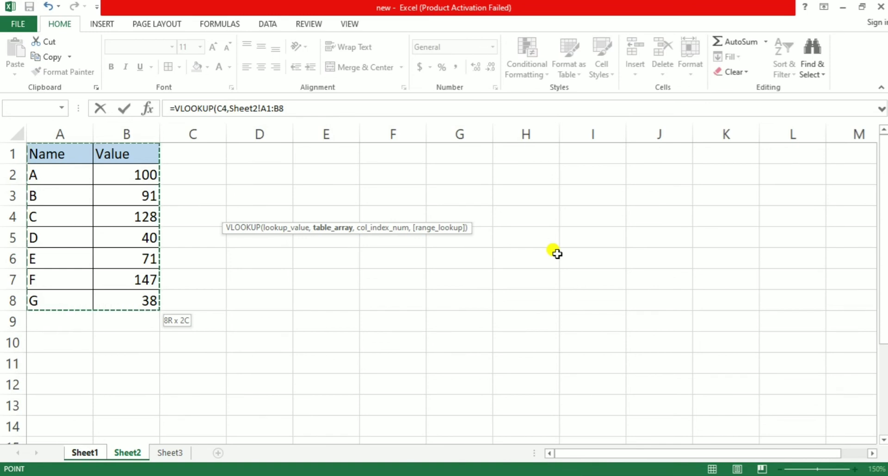
{"action": "type", "text": ","}
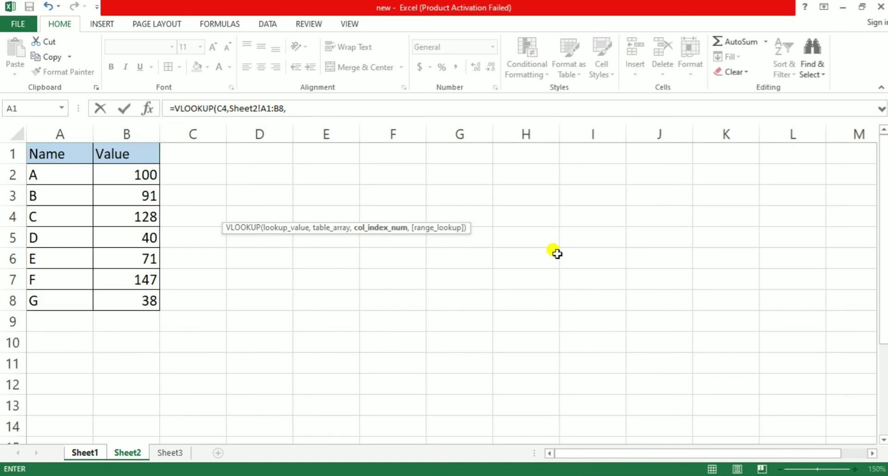
- Complete the VLOOKUP in D4 on Sheet1 with column index 2 and range lookup 0
{"action": "key", "text": "ctrl+Page_Up"}
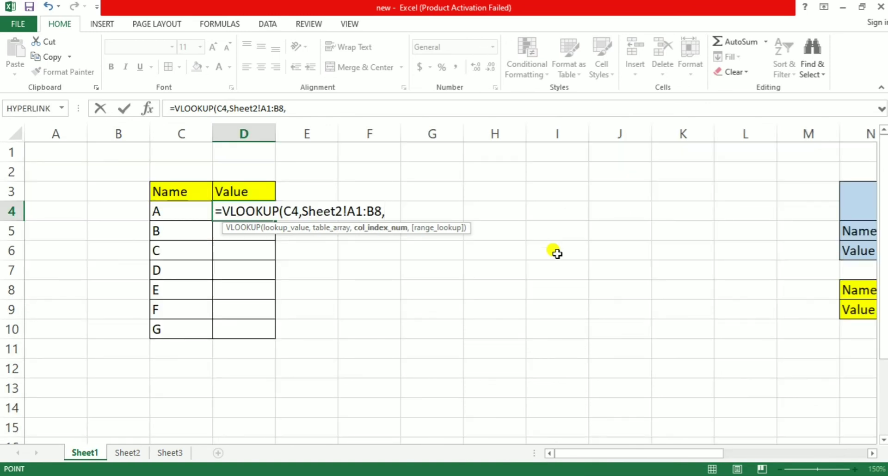
{"action": "key", "text": "ctrl+Page_Down"}
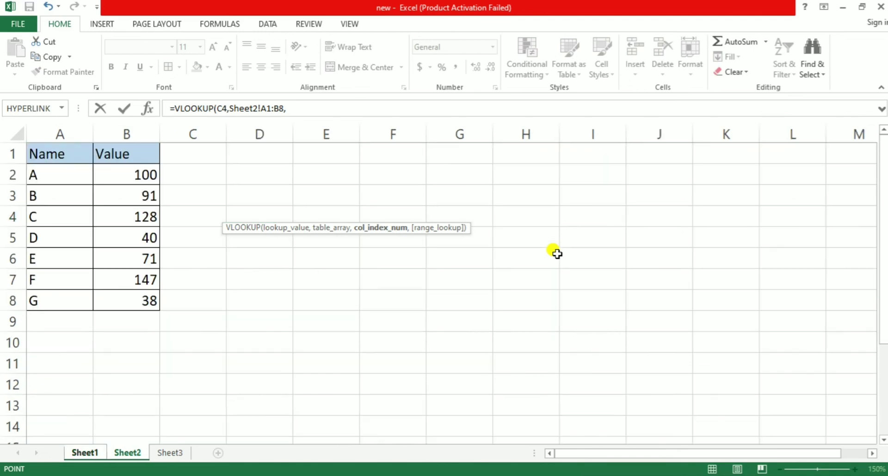
{"action": "key", "text": "ctrl+Page_Up"}
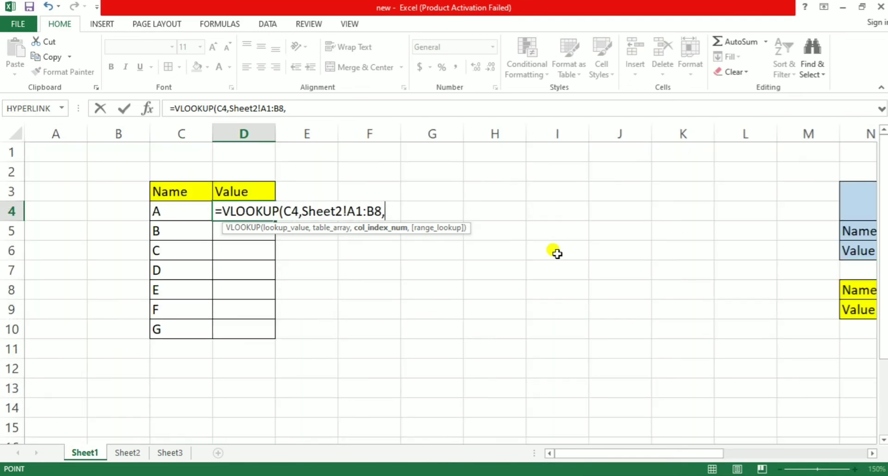
{"action": "type", "text": "2"}
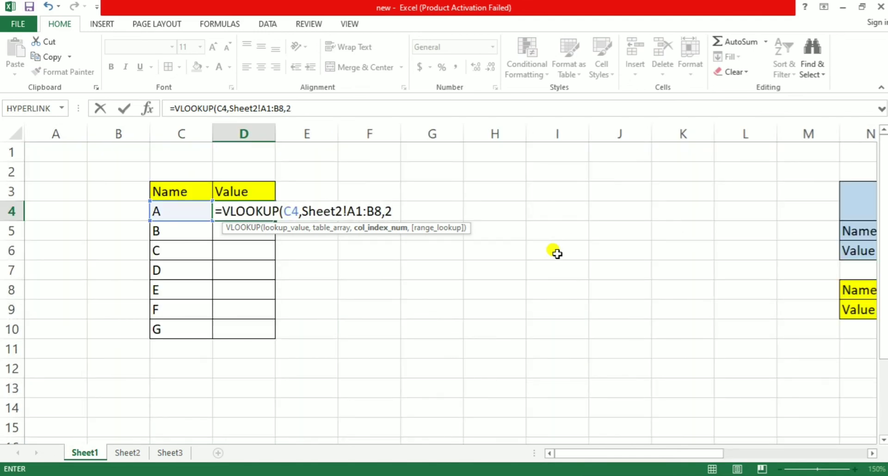
{"action": "type", "text": ",0"}
{"action": "key", "text": "Return"}
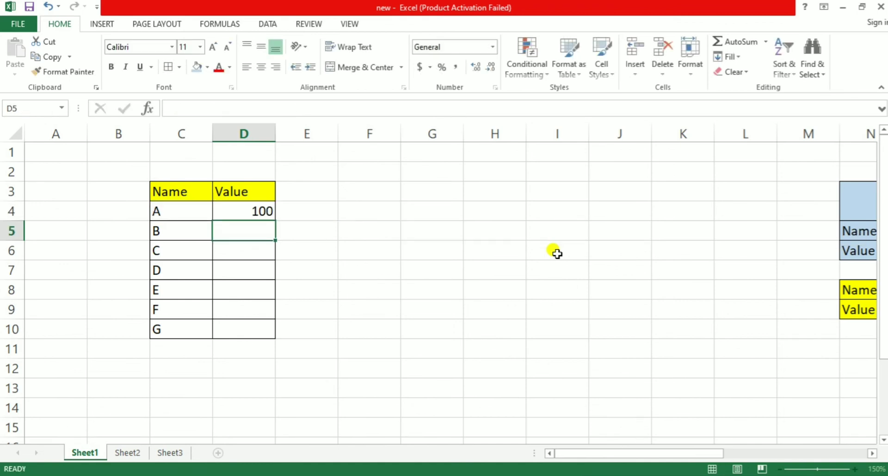
- Fill the VLOOKUP formula from D4 down to D10 in the yellow-headed table
{"action": "key", "text": "Up"}
{"action": "key", "text": "ctrl+shift+Down"}
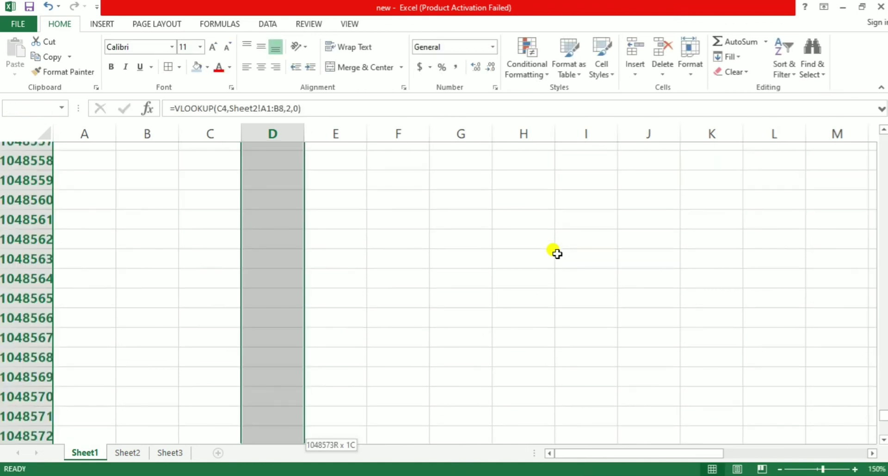
{"action": "key", "text": "ctrl+shift+Up"}
{"action": "key", "text": "Down"}
{"action": "key", "text": "Down"}
{"action": "key", "text": "Down"}
{"action": "key", "text": "Down"}
{"action": "key", "text": "Down"}
{"action": "key", "text": "Down"}
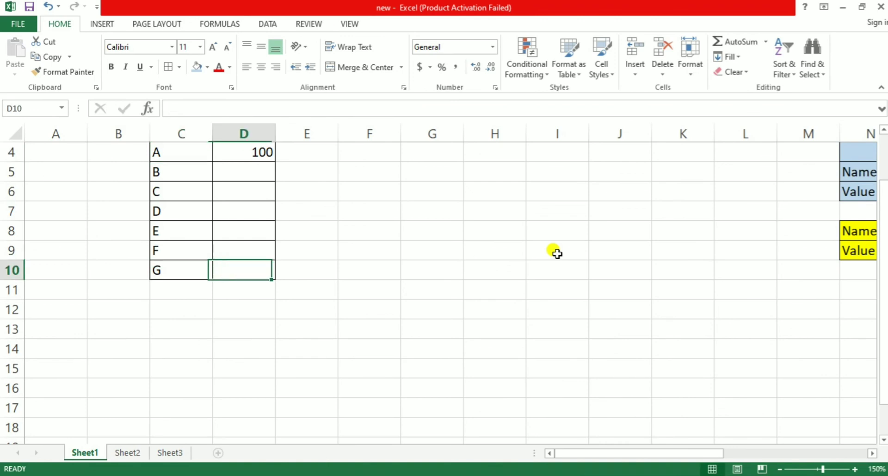
{"action": "key", "text": "ctrl+shift+Up"}
{"action": "key", "text": "ctrl+d"}
- Examine the filled VLOOKUP formulas in the Value column, D4:D10
{"action": "key", "text": "Up"}
{"action": "key", "text": "Up"}
{"action": "key", "text": "Up"}
{"action": "key", "text": "Up"}
{"action": "key", "text": "Up"}
{"action": "key", "text": "Up"}
{"action": "key", "text": "Up"}
{"action": "key", "text": "Up"}
{"action": "key", "text": "Up"}
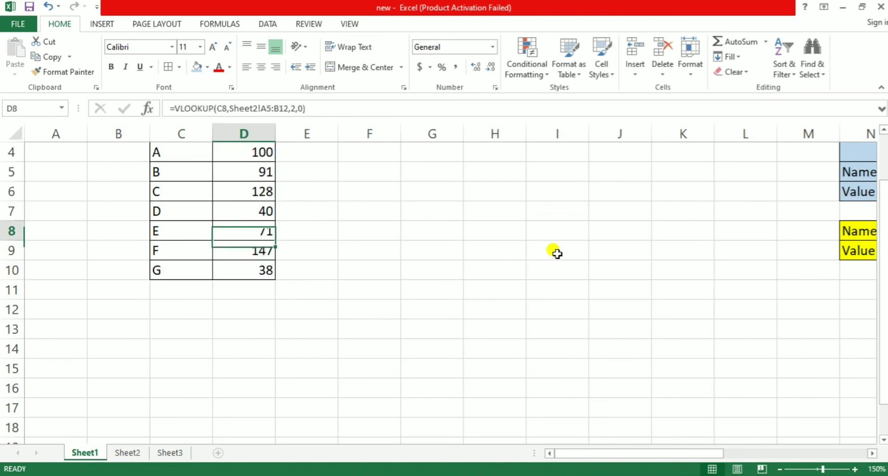
{"action": "key", "text": "Down"}
{"action": "key", "text": "Down"}
{"action": "key", "text": "Down"}
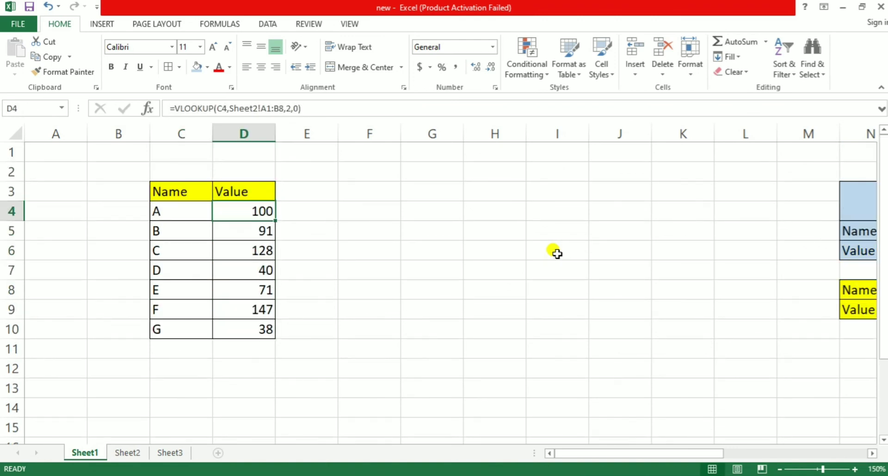
{"action": "key", "text": "Down"}
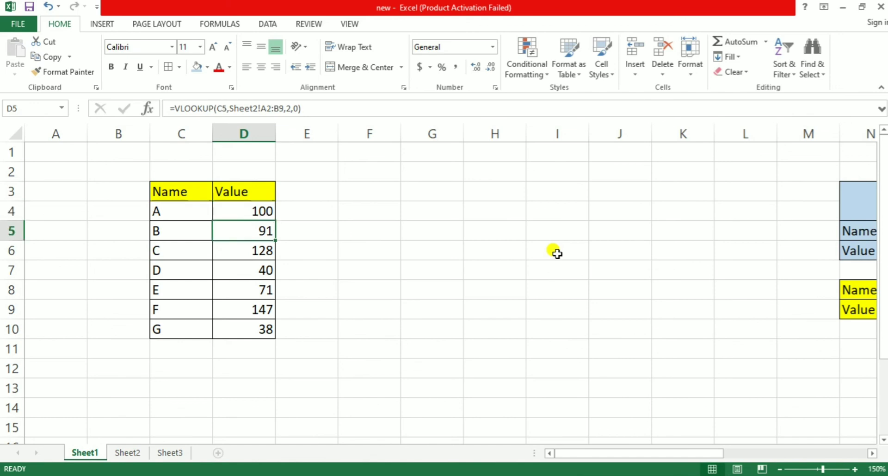
- Change B's value in cell B3 of Sheet2 to 120 and check its lookup result on Sheet1
{"action": "key", "text": "ctrl+Page_Down"}
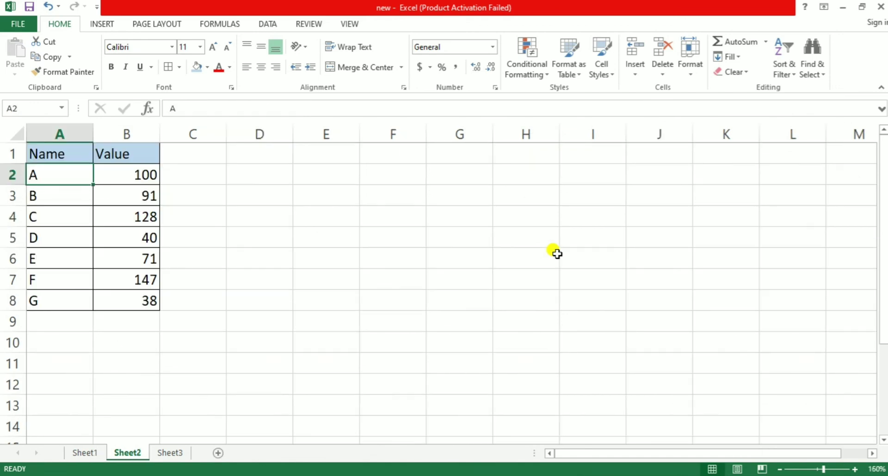
{"action": "key", "text": "Right"}
{"action": "key", "text": "Down"}
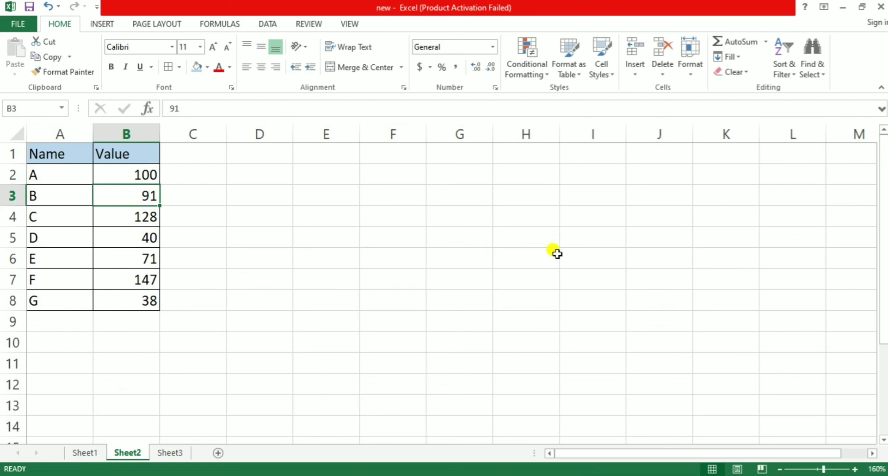
{"action": "type", "text": "120"}
{"action": "key", "text": "Return"}
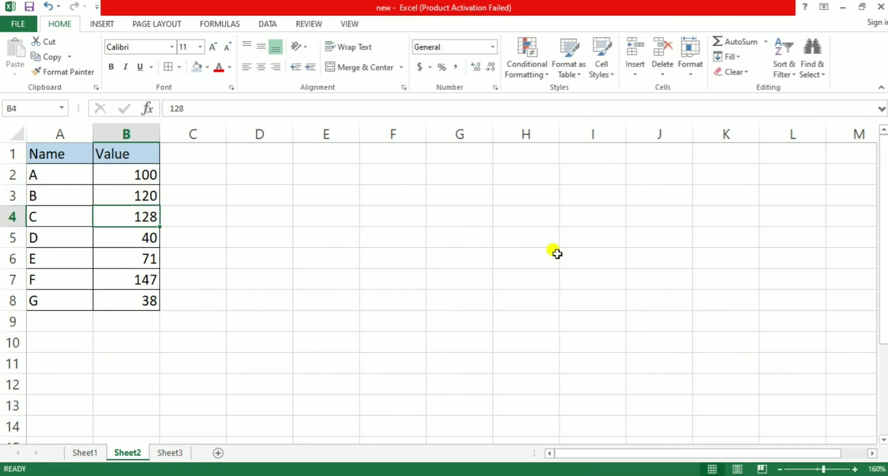
{"action": "key", "text": "ctrl+Page_Up"}
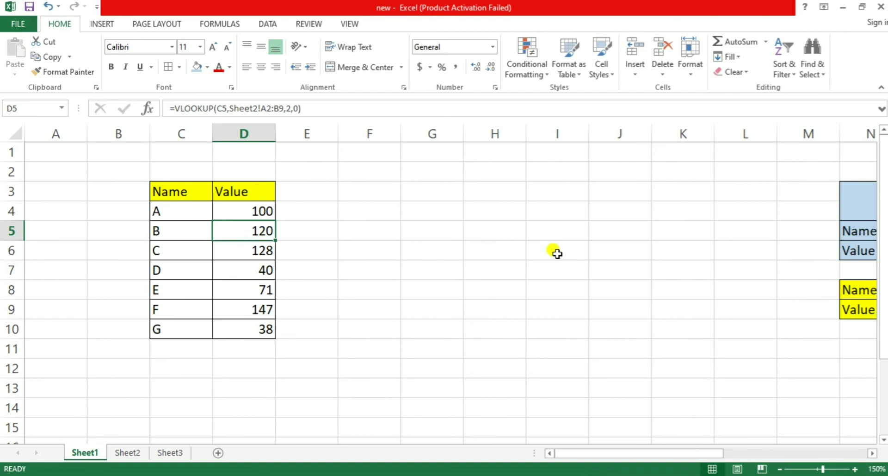